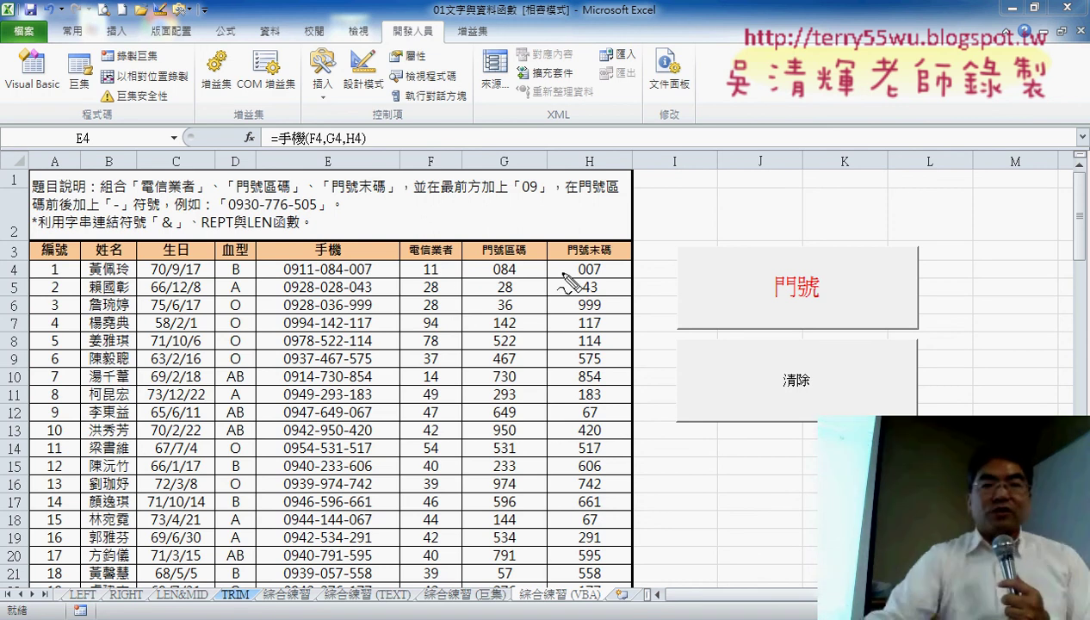
Step: Draw a red box around the carrier, prefix and suffix cells F4:H4
mouse_move(405, 280)
mouse_down()
mouse_move(408, 252)
mouse_move(609, 256)
mouse_up()
drag(422, 279, 611, 284)
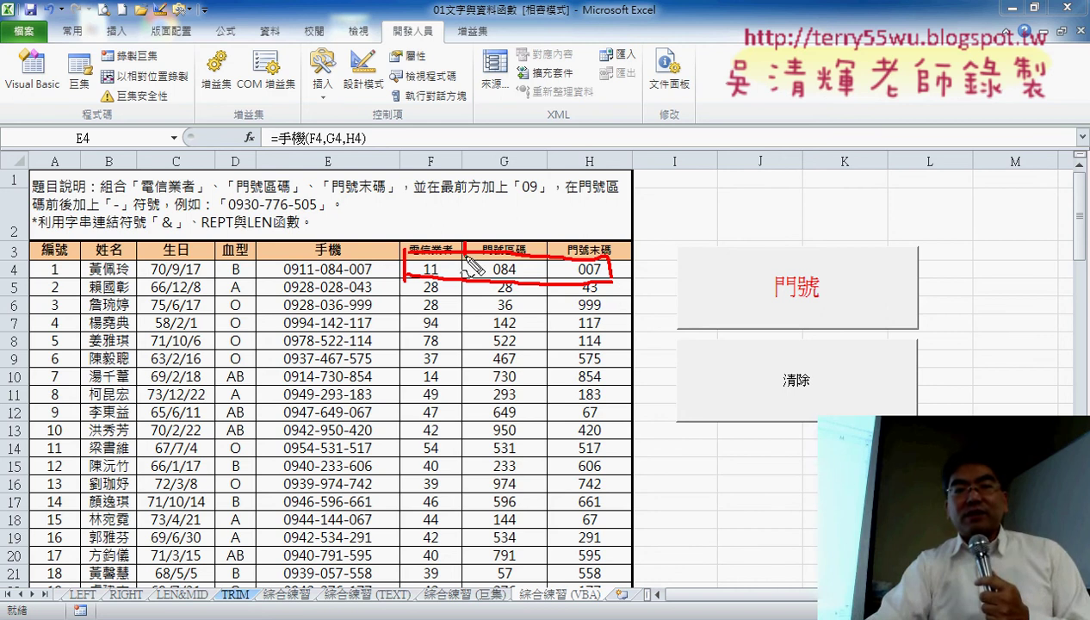
Step: Divide the box into three cells, link it to E4, number the carrier 1, and write a(1,1)
drag(466, 257, 462, 284)
drag(546, 245, 546, 284)
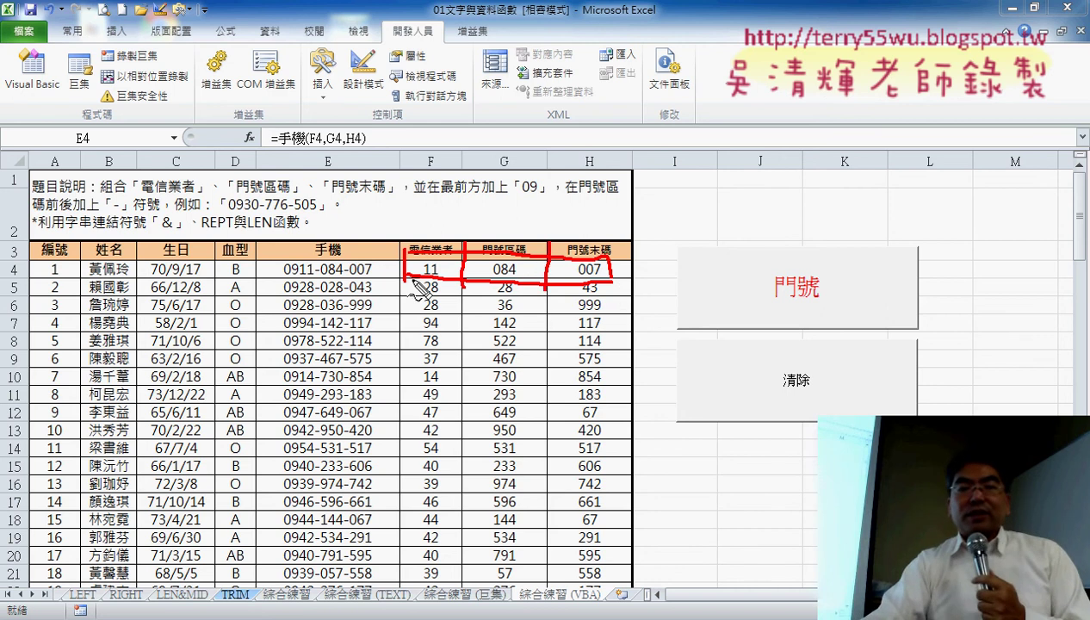
mouse_move(269, 270)
mouse_down()
mouse_move(370, 255)
mouse_move(433, 284)
mouse_up()
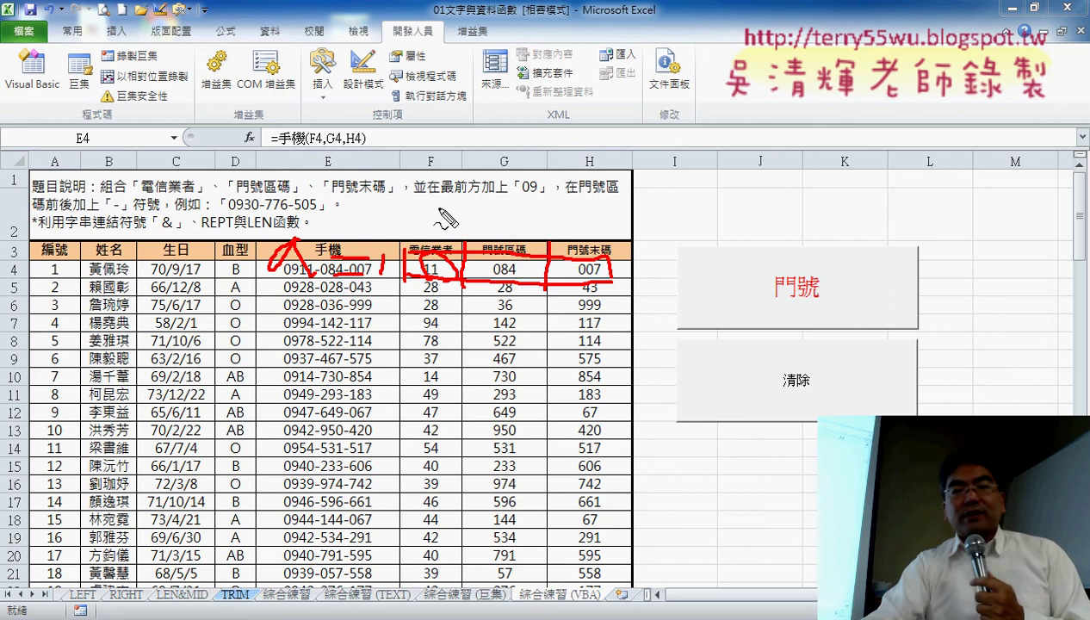
drag(437, 208, 439, 231)
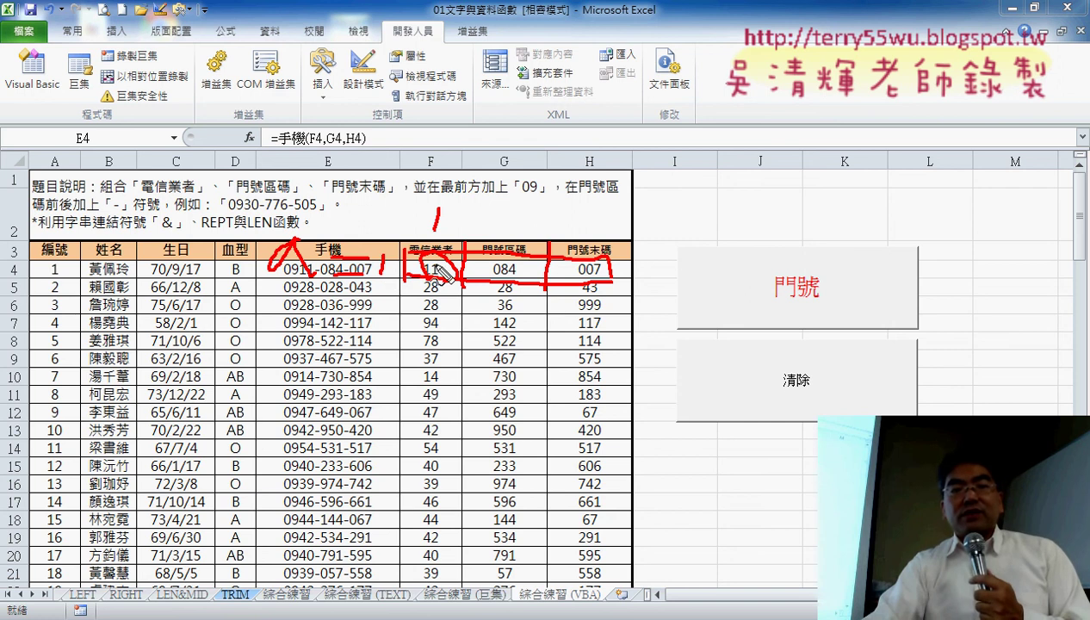
mouse_move(408, 336)
mouse_down()
mouse_move(386, 363)
mouse_move(450, 371)
mouse_up()
drag(485, 339, 472, 374)
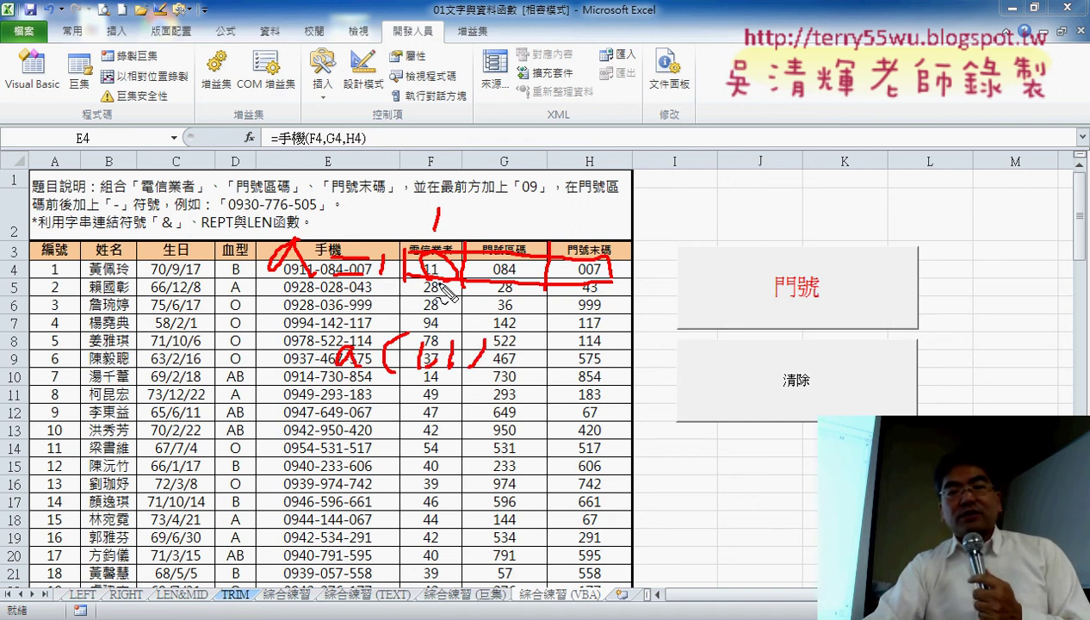
Step: Number the prefix and suffix columns 2 and 3, write a(1,2), then erase all ink
drag(499, 252, 504, 289)
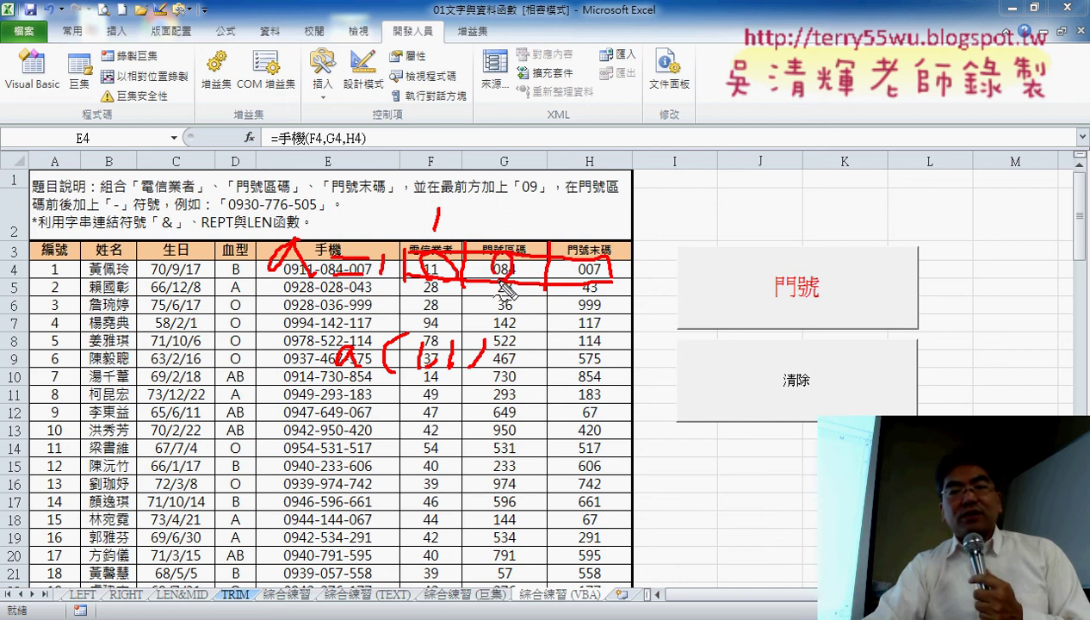
drag(497, 215, 586, 243)
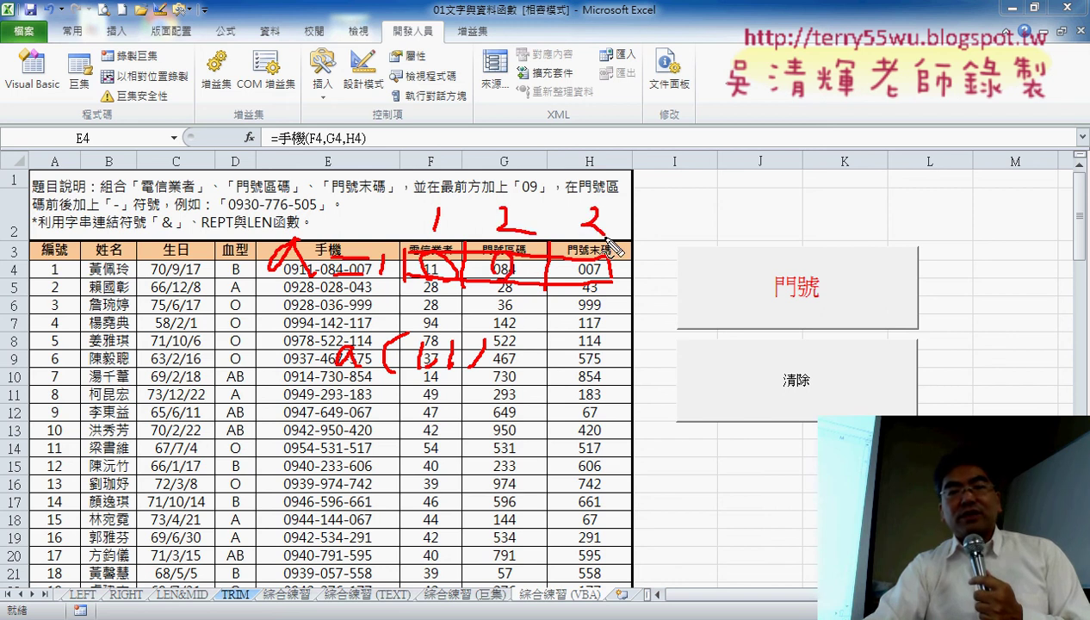
drag(552, 351, 575, 370)
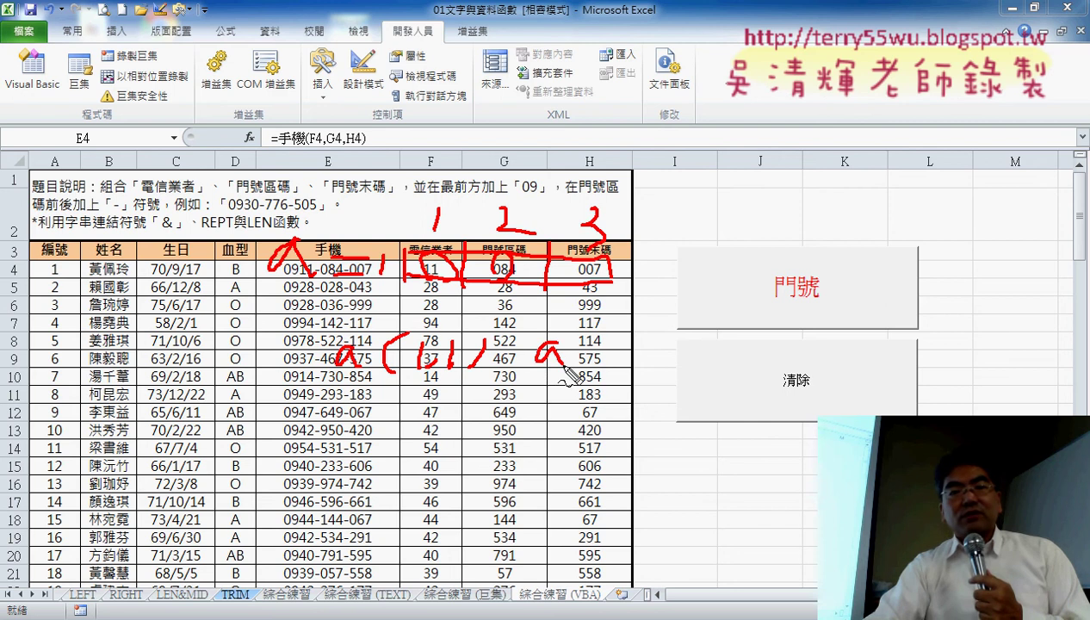
mouse_move(592, 327)
mouse_down()
mouse_move(588, 371)
mouse_move(644, 355)
mouse_move(680, 366)
mouse_up()
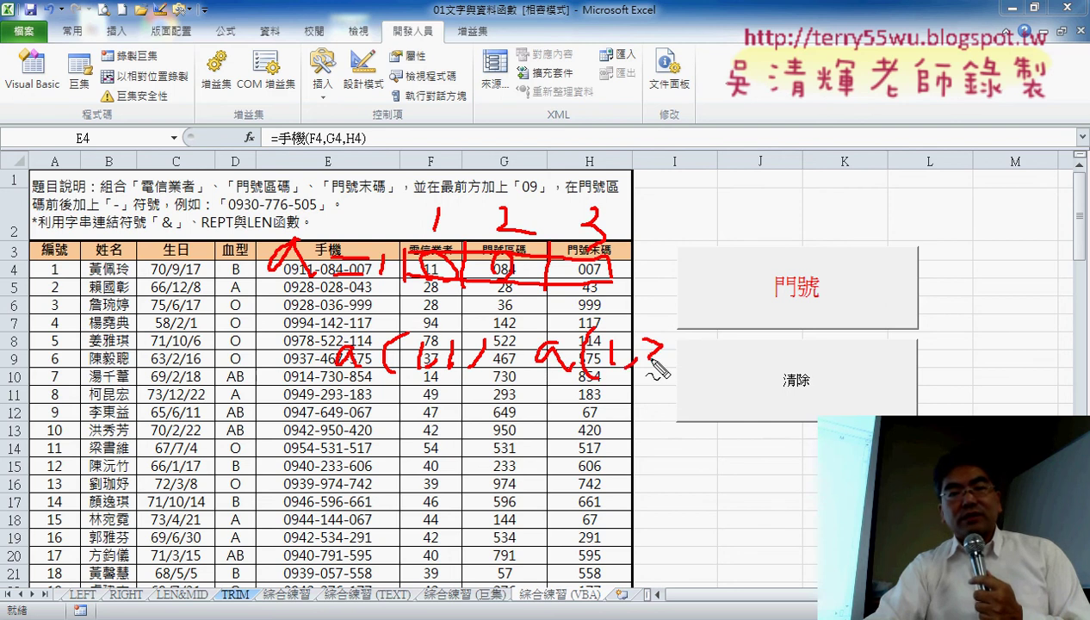
drag(686, 325, 676, 371)
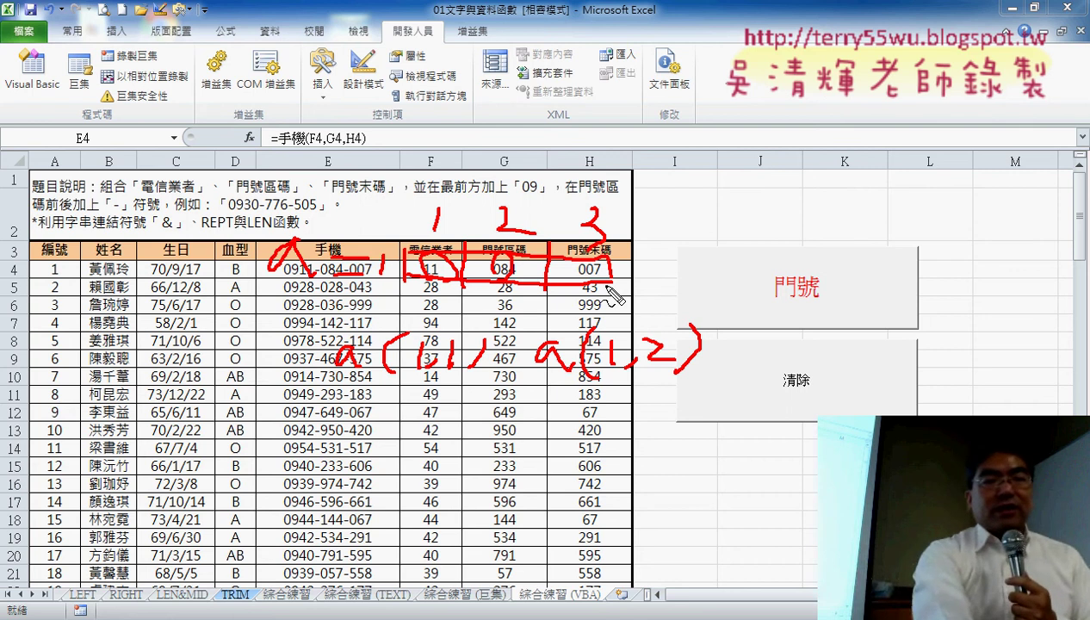
key(Escape)
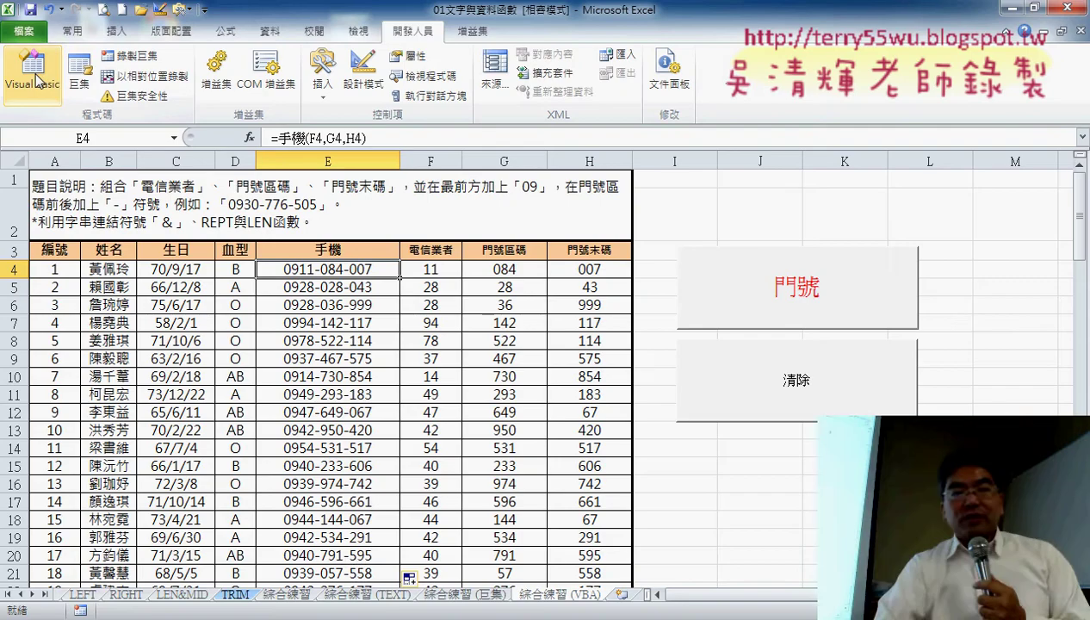
Step: Open the Visual Basic editor and select the 手機 function block in Module_VBA
click(32, 73)
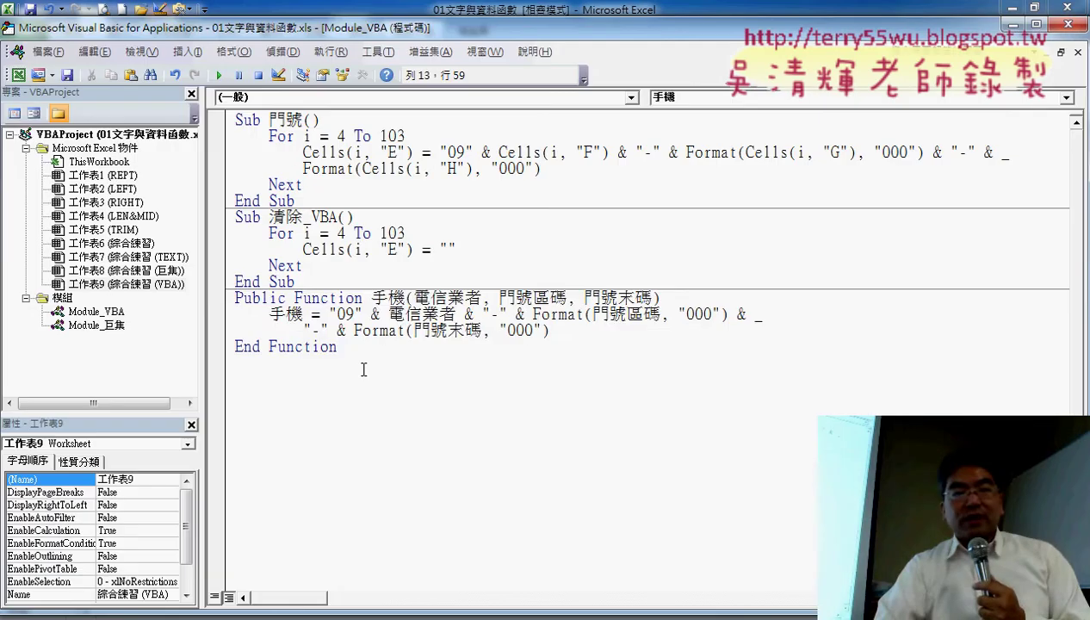
drag(363, 369, 226, 303)
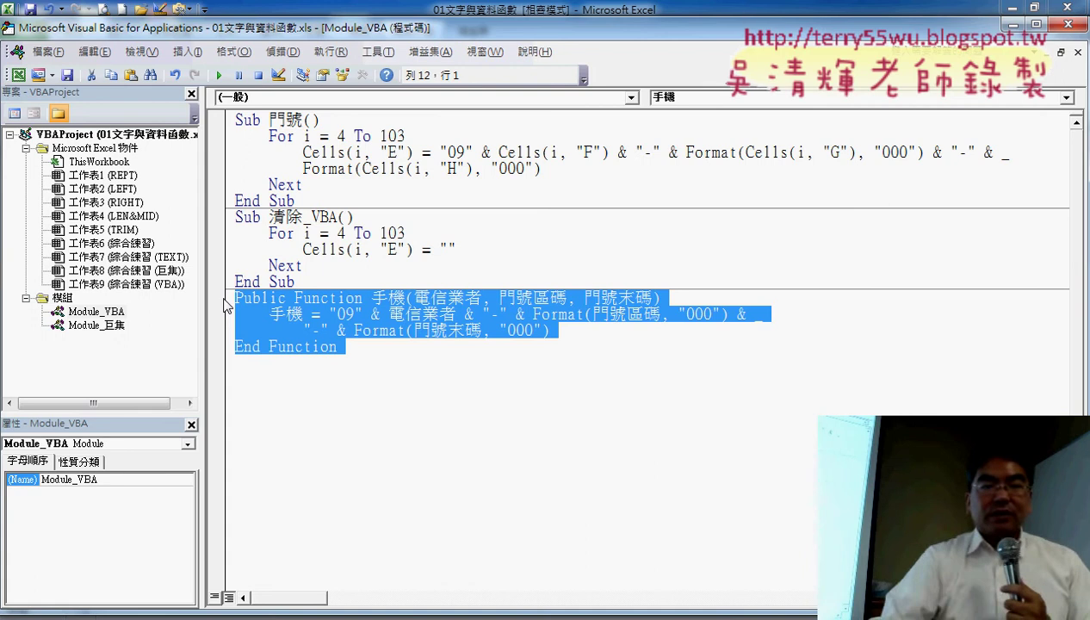
click(258, 414)
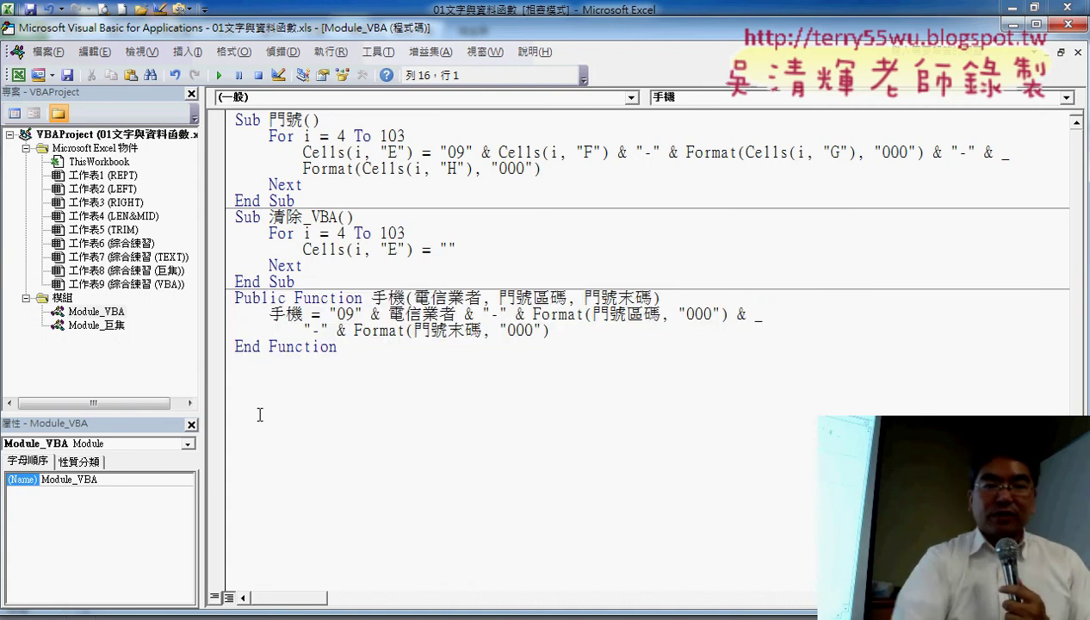
Step: Paste a copy of the 手機 function and rename its header to 手機範圍
text(Public Function 手機(電信業者, 門號區碼, 門號末碼)     手機 = "09" & 電信業者 & "-" & Format(門號區碼, "000") & _         "-" & Format(門號末碼, "000") End Function)
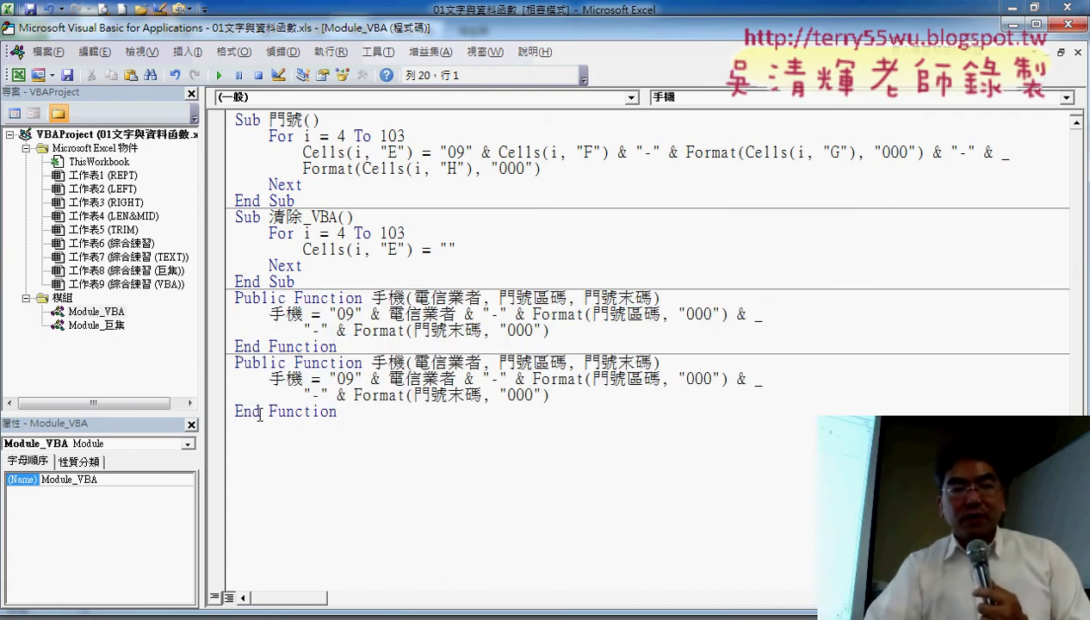
click(400, 362)
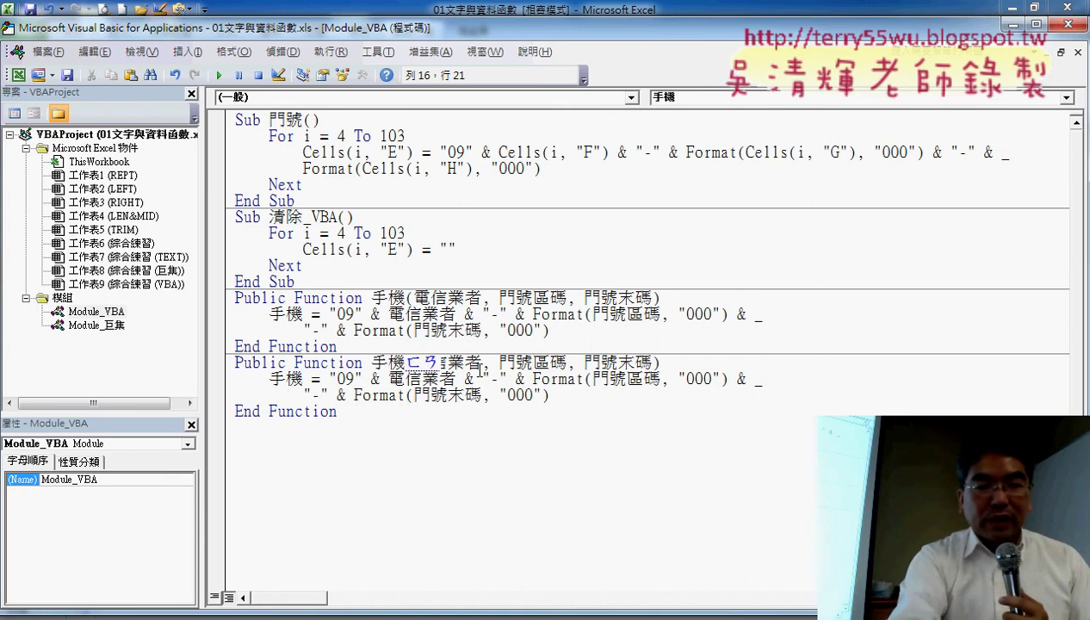
text(泛)
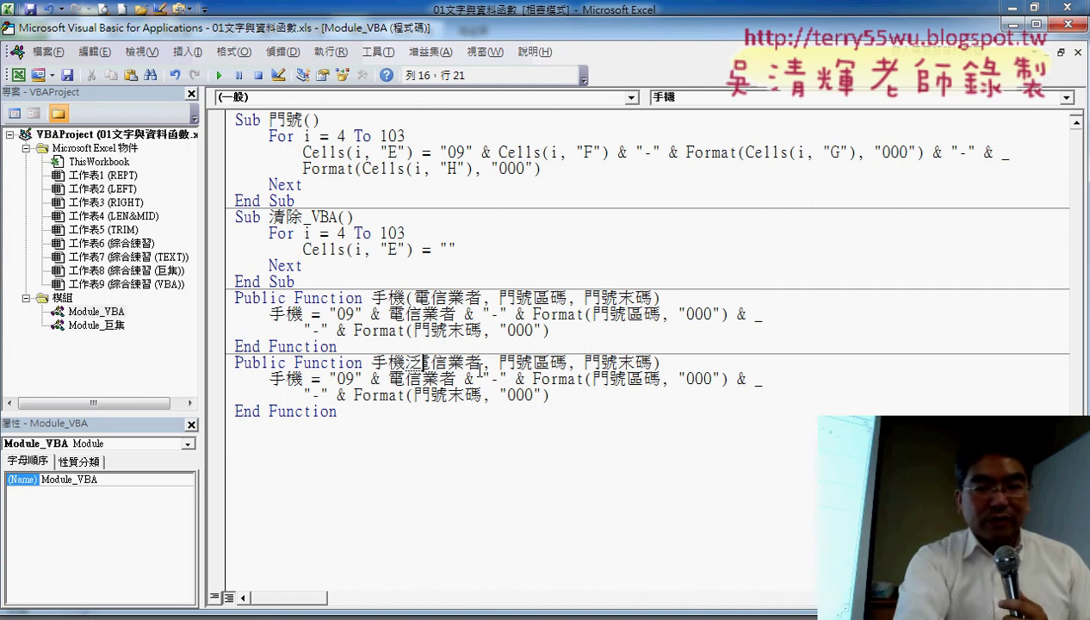
text(範圍(電)
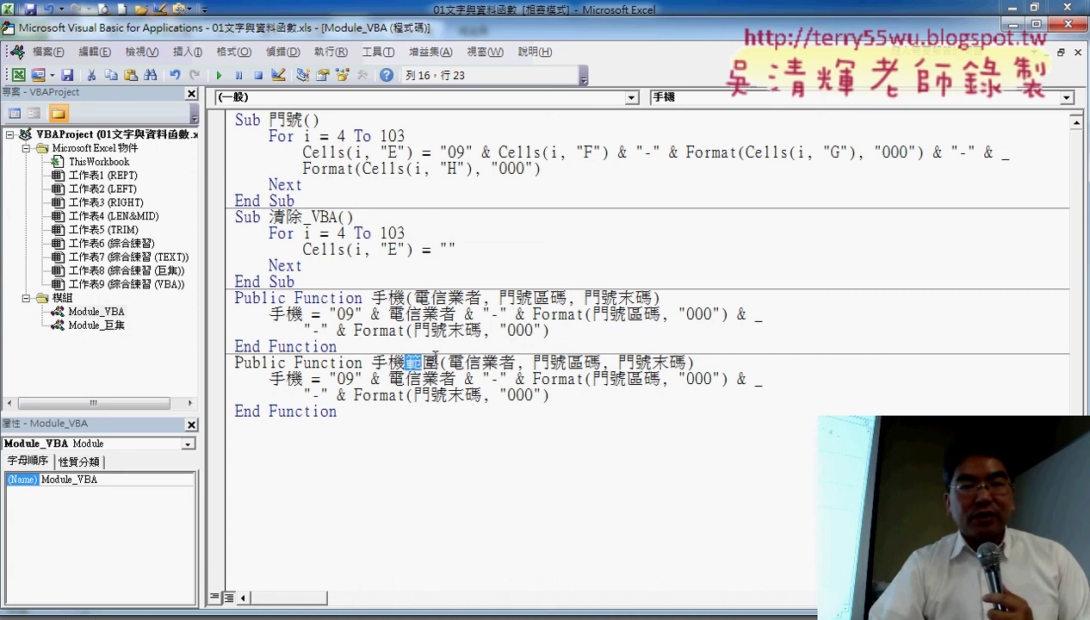
Step: Rename the copy's return assignment on line 17 to 手機範圍
right_click(434, 373)
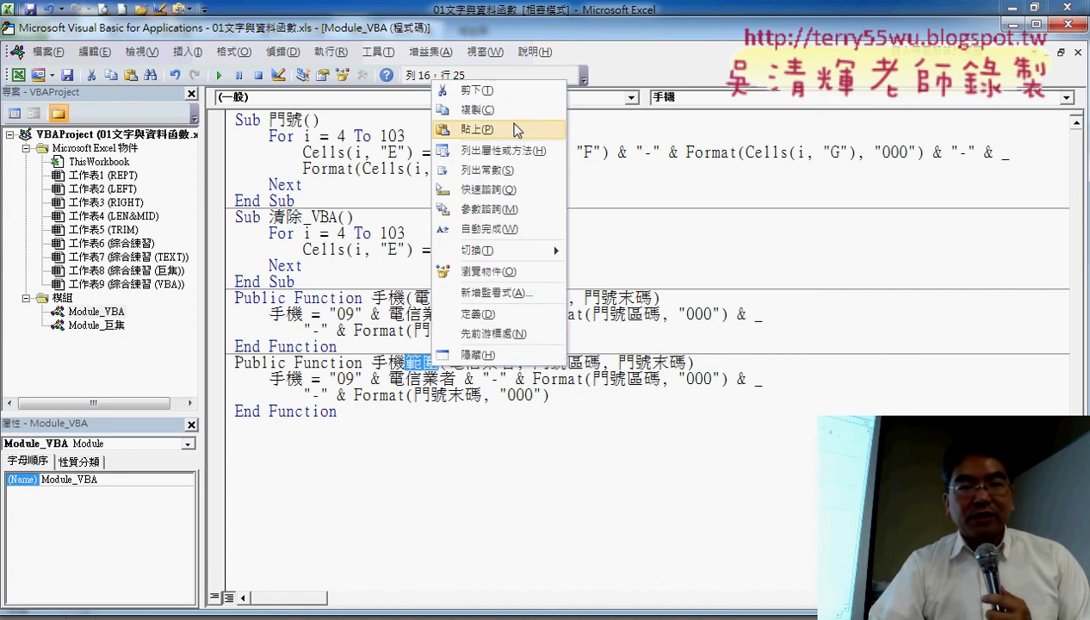
click(482, 112)
click(303, 365)
right_click(301, 377)
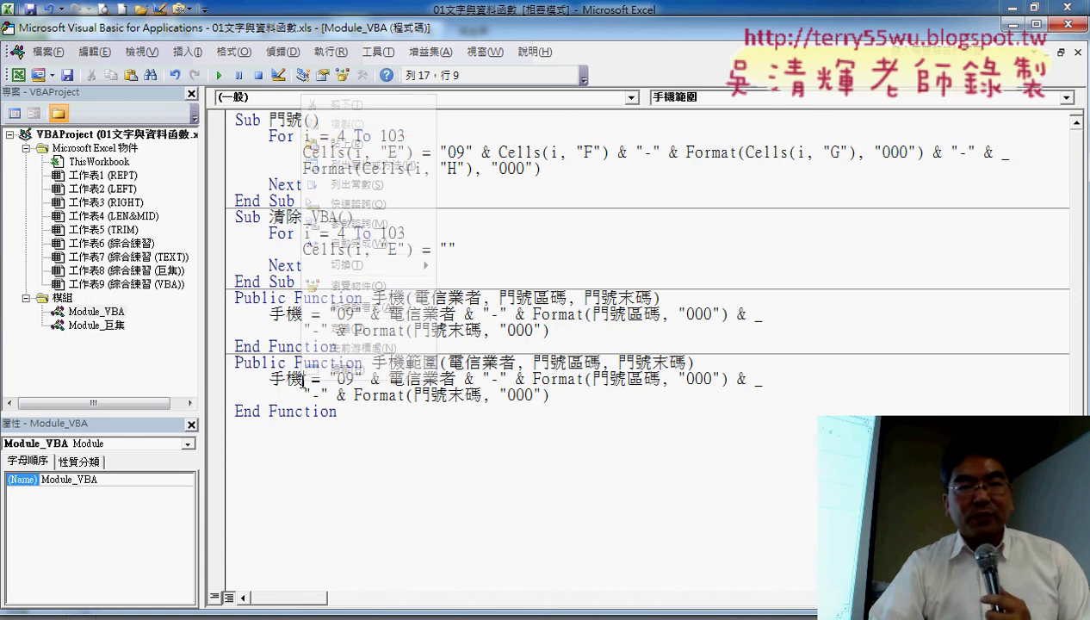
click(373, 144)
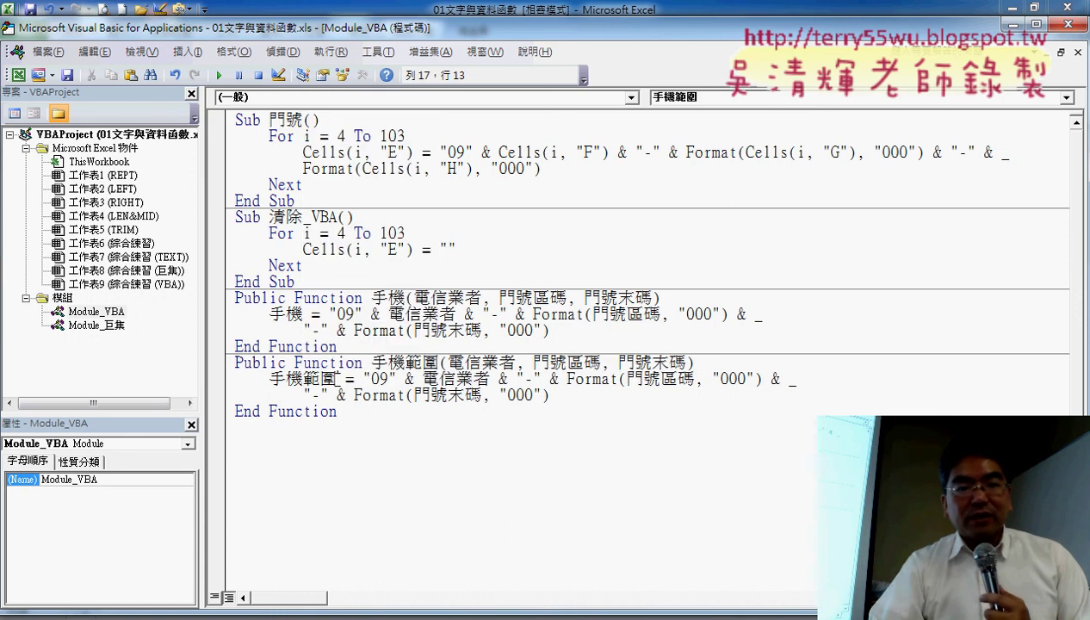
Step: Drop the last two parameters so 手機範圍 takes only 電信業者範圍
drag(335, 378, 276, 383)
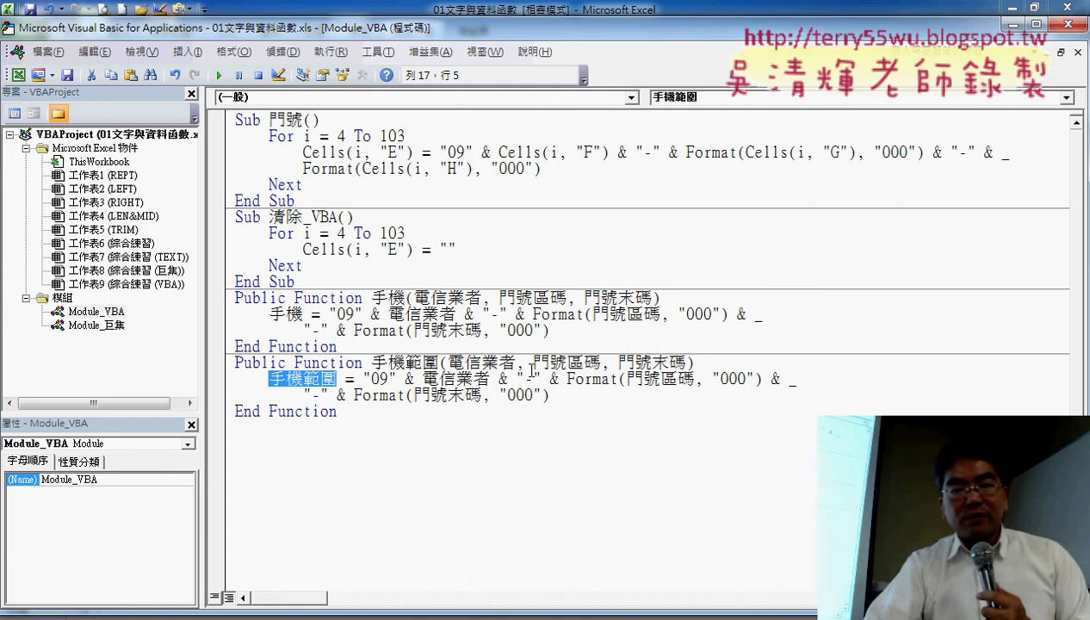
drag(515, 362, 652, 362)
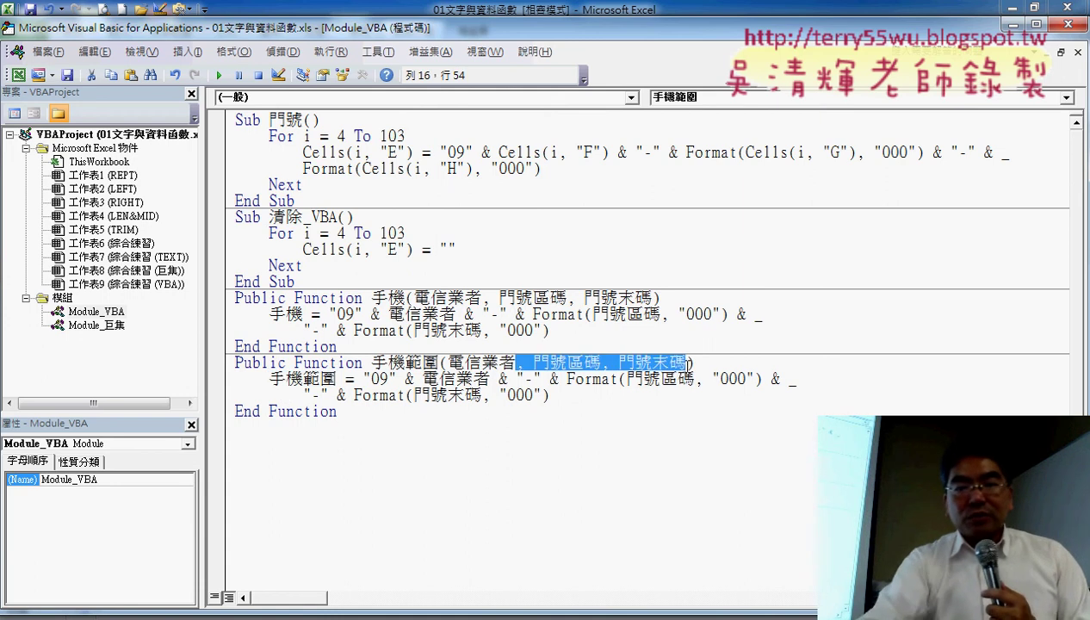
key(Delete)
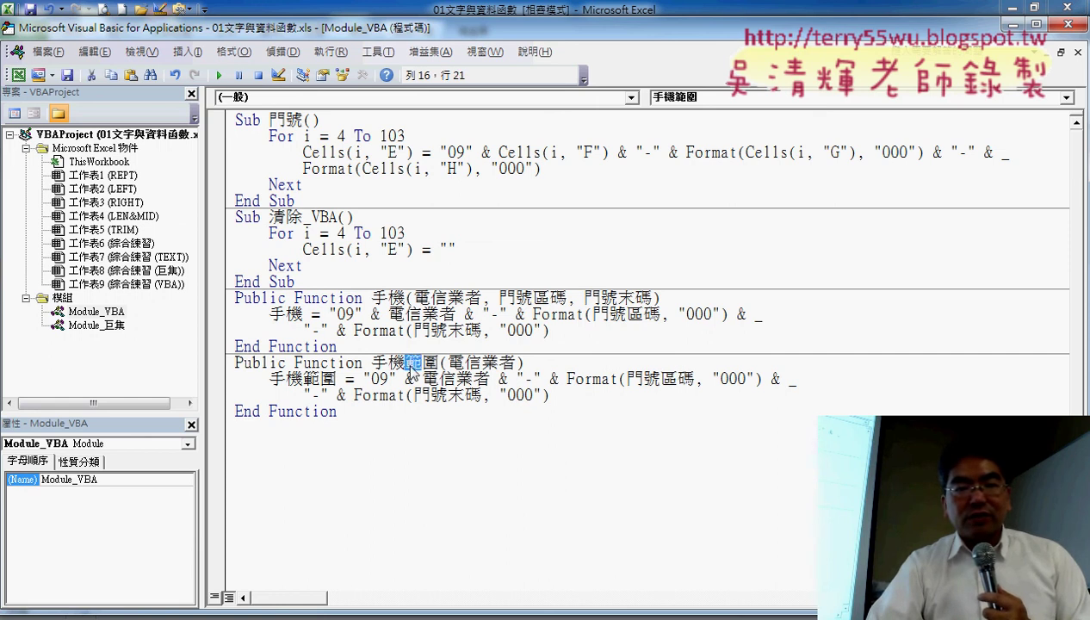
drag(422, 362, 437, 364)
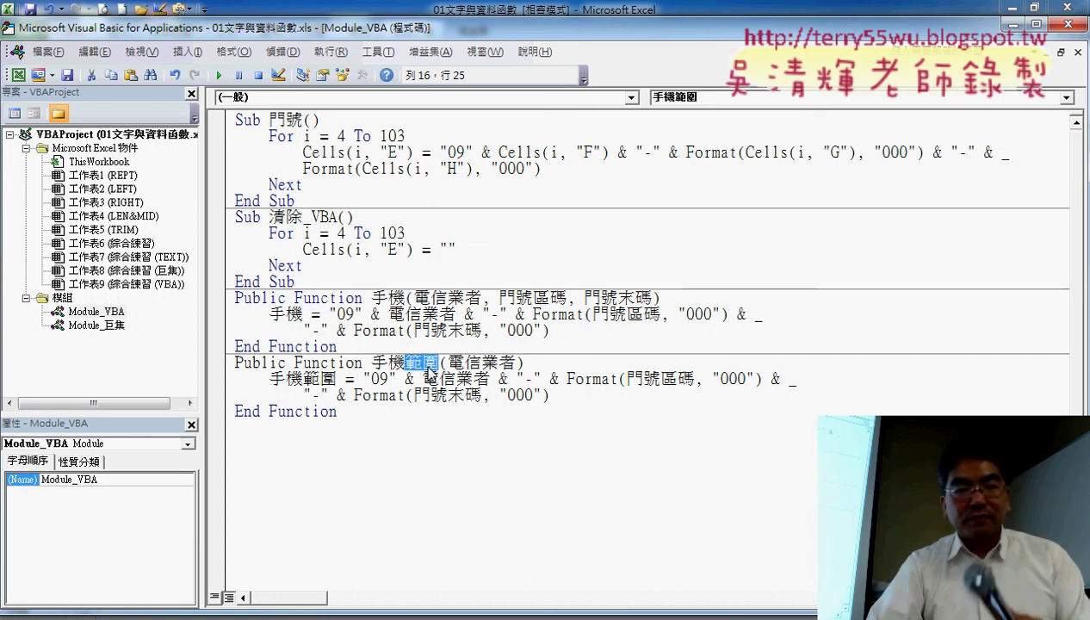
key(ctrl+c)
click(518, 362)
key(ctrl+v)
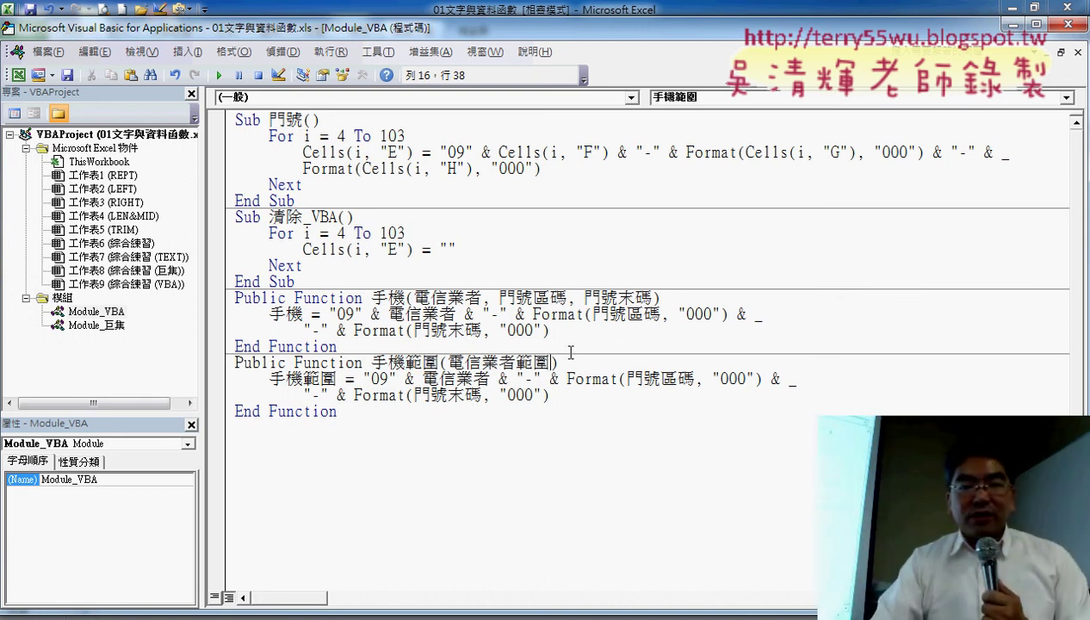
Step: Add an indented line under the header and start it with a=
key(Return)
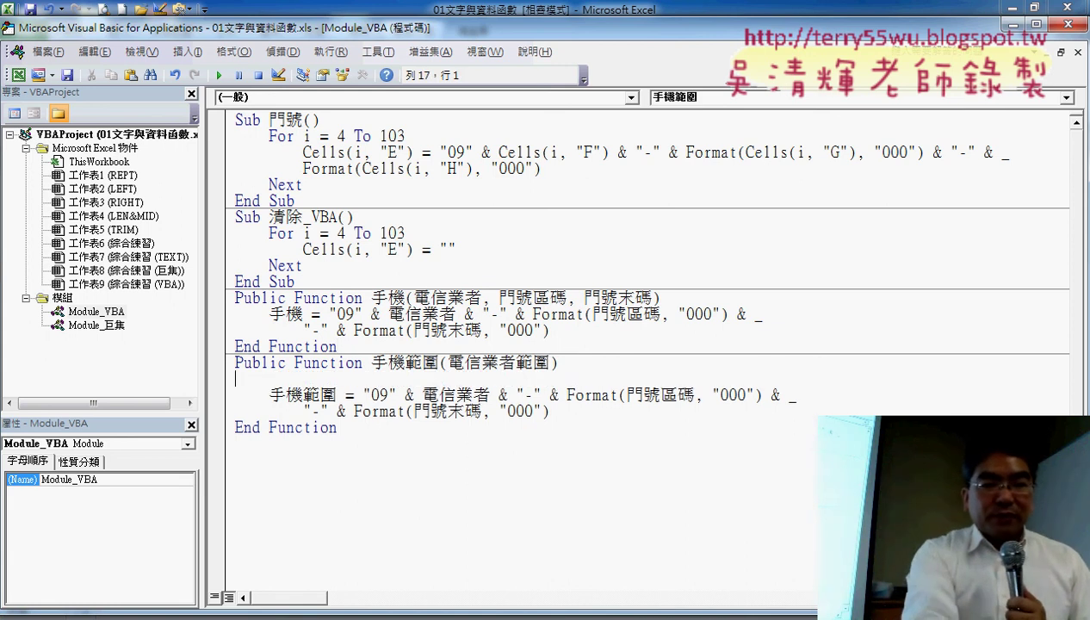
key(Tab)
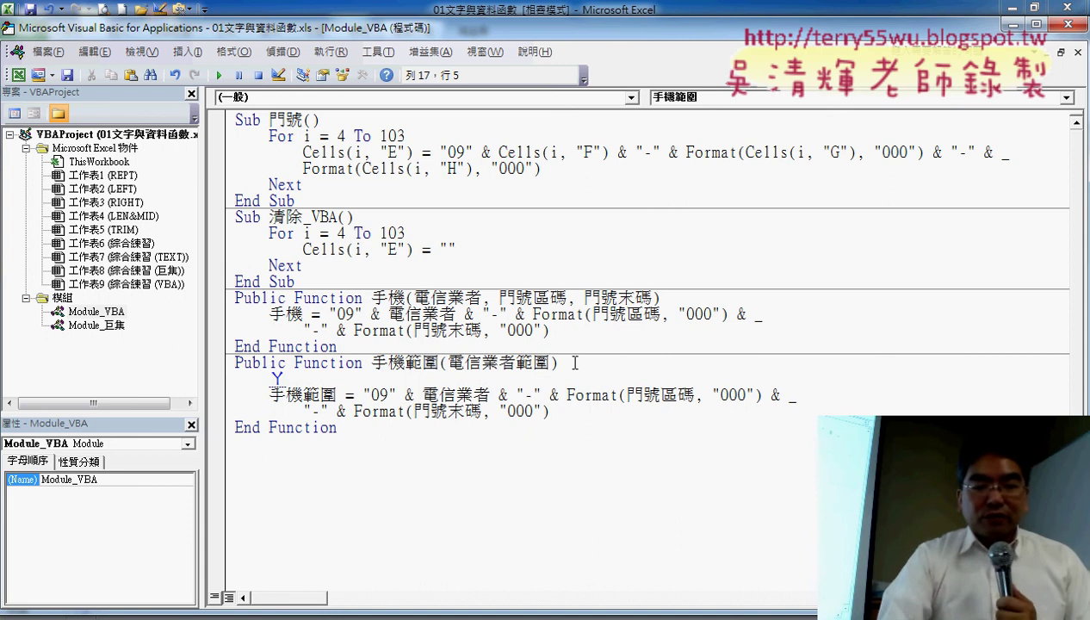
text(a)
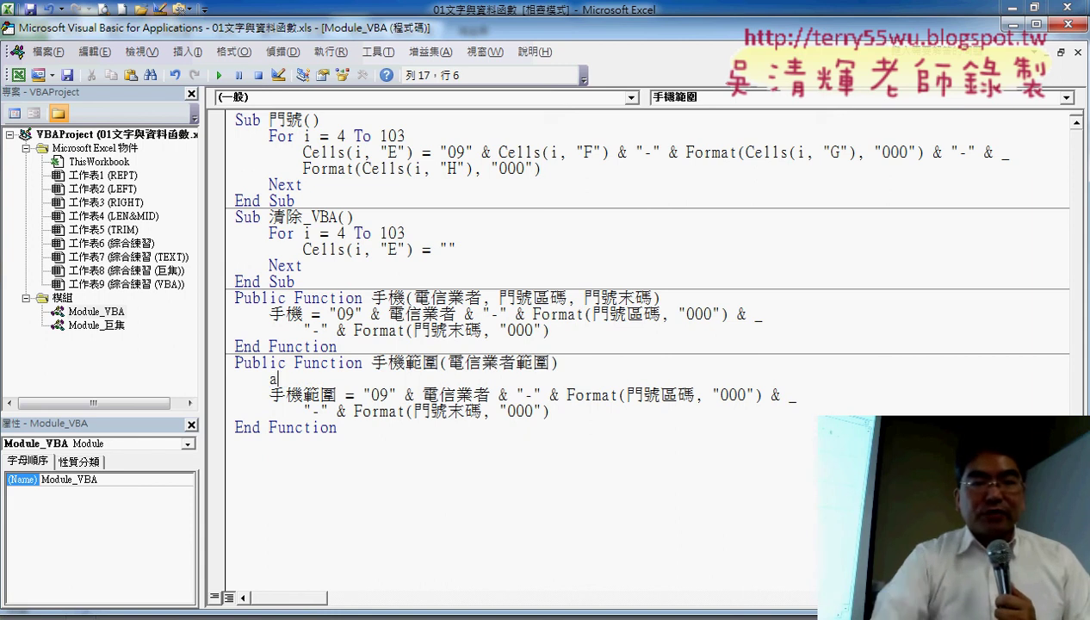
text(=)
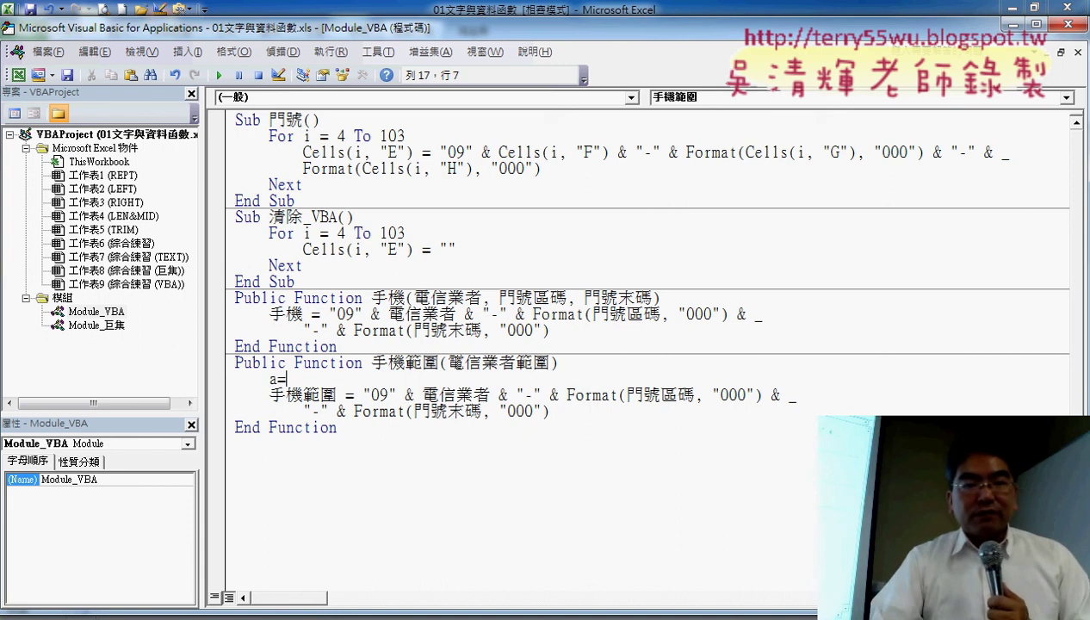
Step: Dismiss the compile error and complete the line a = 電信業者範圍
click(446, 363)
click(515, 381)
drag(448, 363, 531, 370)
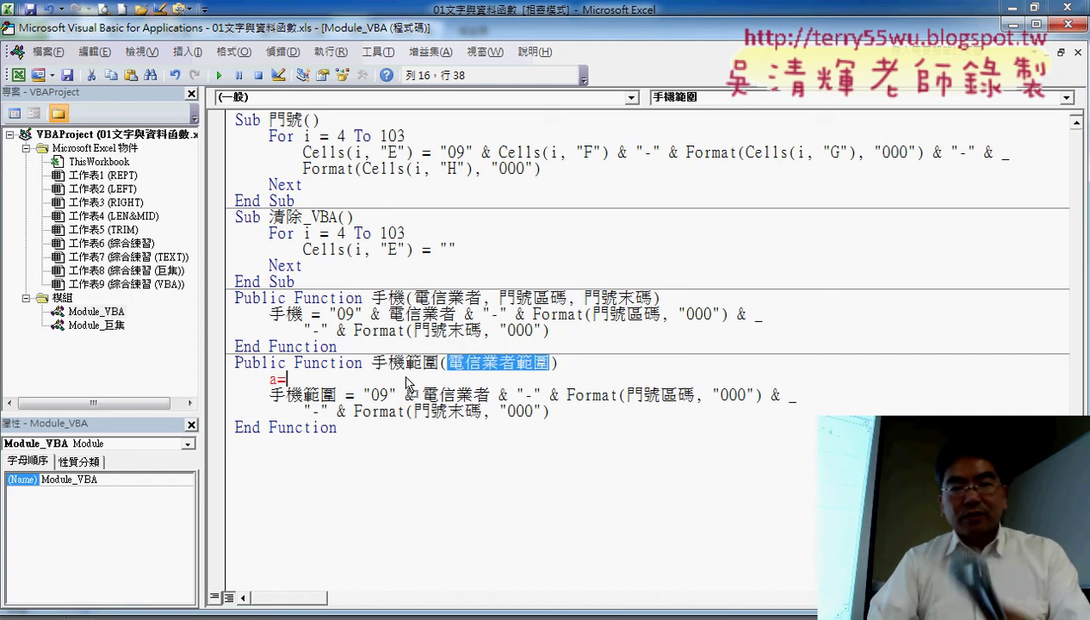
key(ctrl+c)
click(408, 379)
key(ctrl+v)
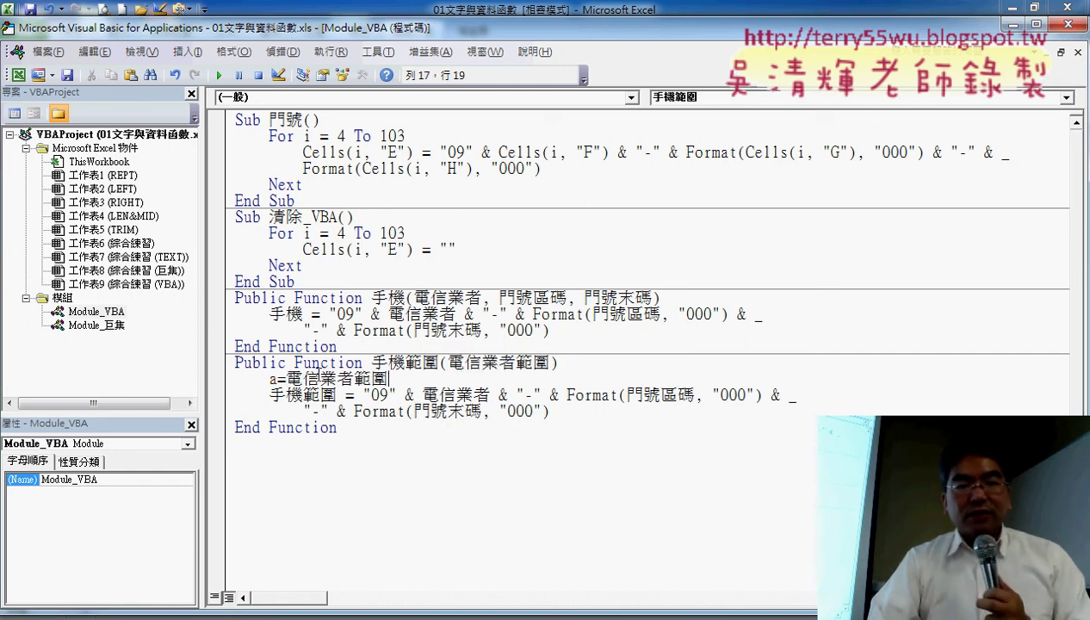
drag(311, 411, 318, 396)
click(420, 378)
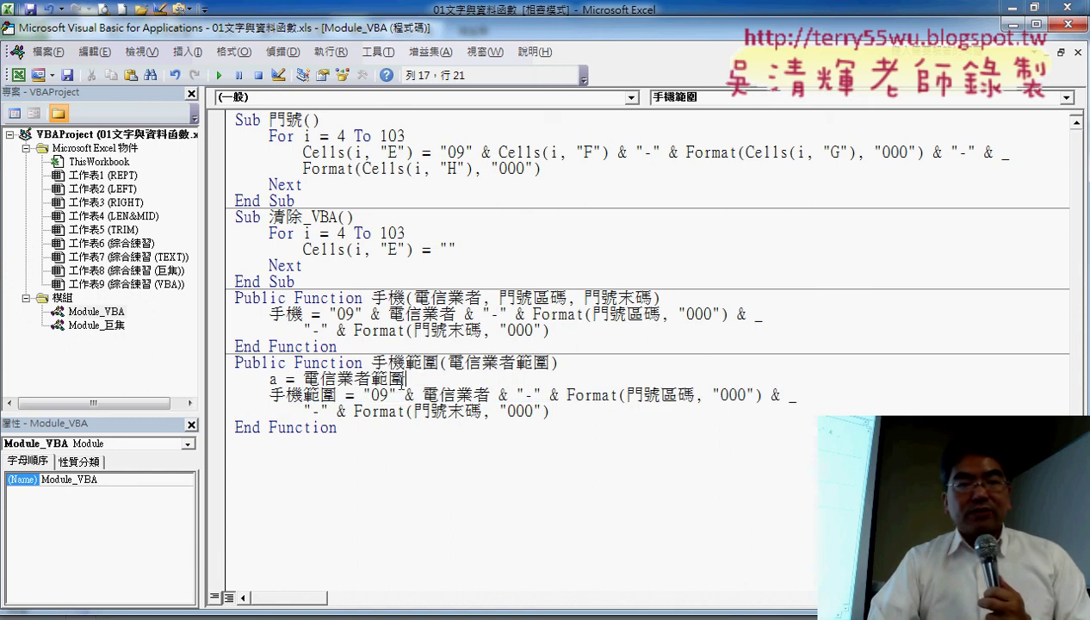
Step: Replace 電信業者 in the return formula with a(1,1)
double_click(272, 379)
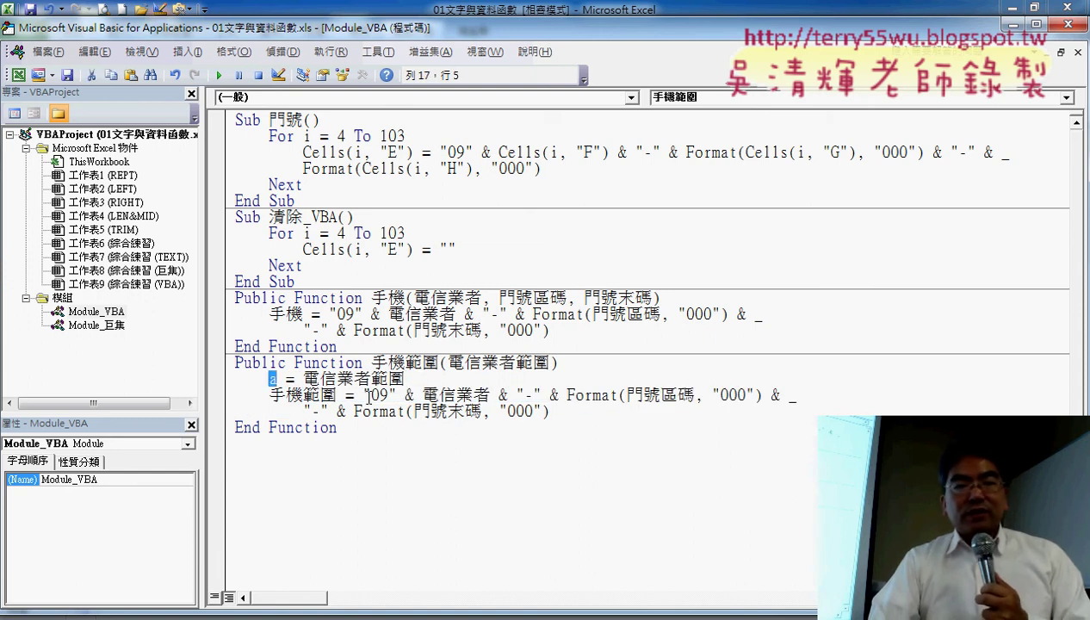
drag(422, 396, 491, 395)
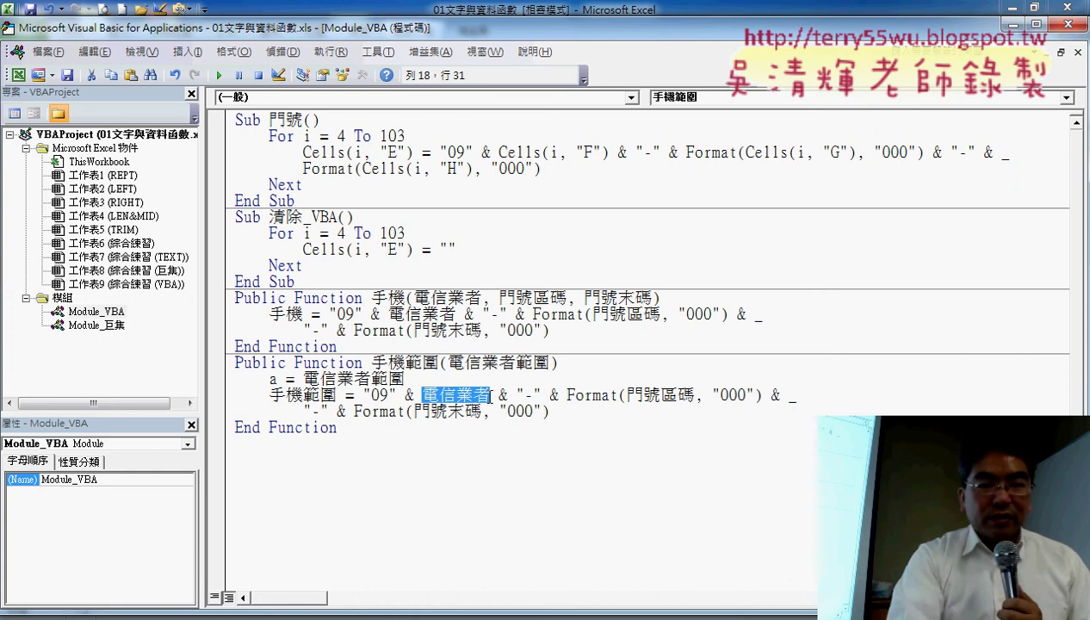
text(a()
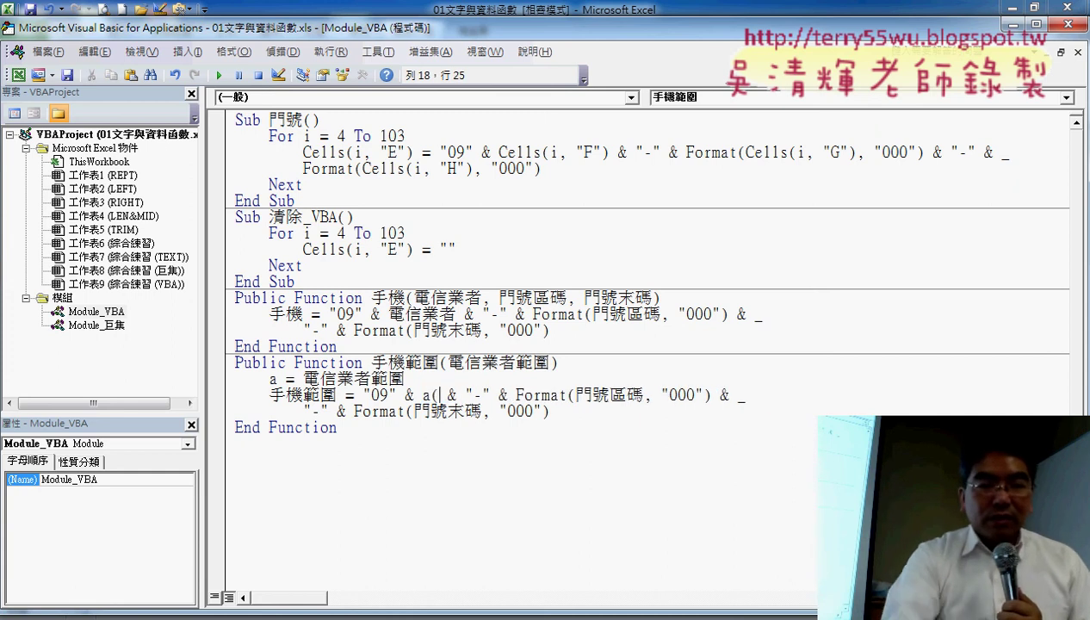
text(1)
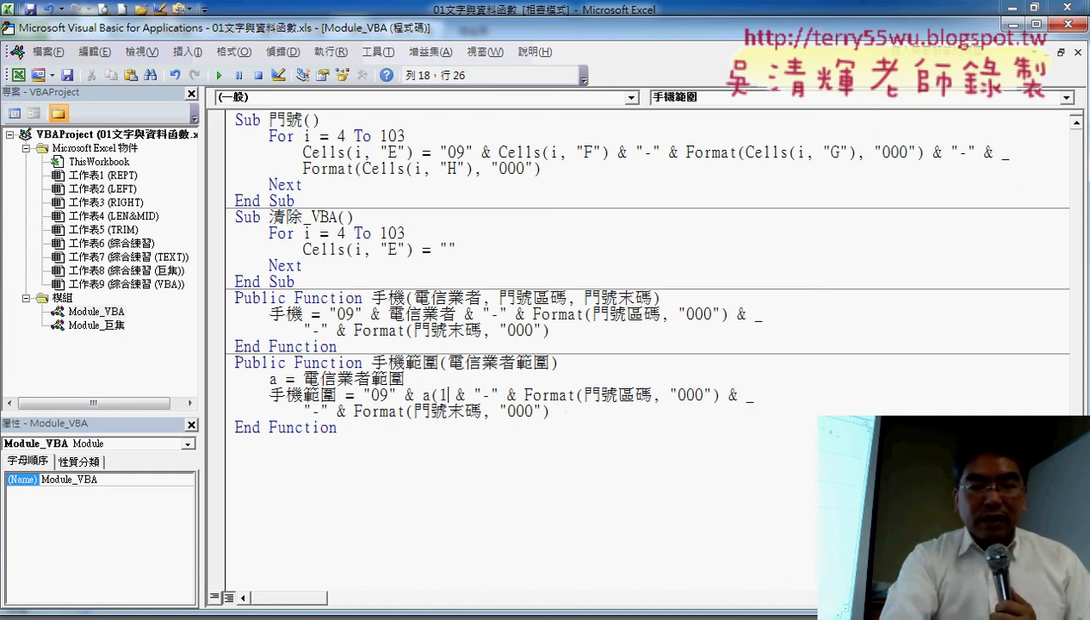
text(,1)
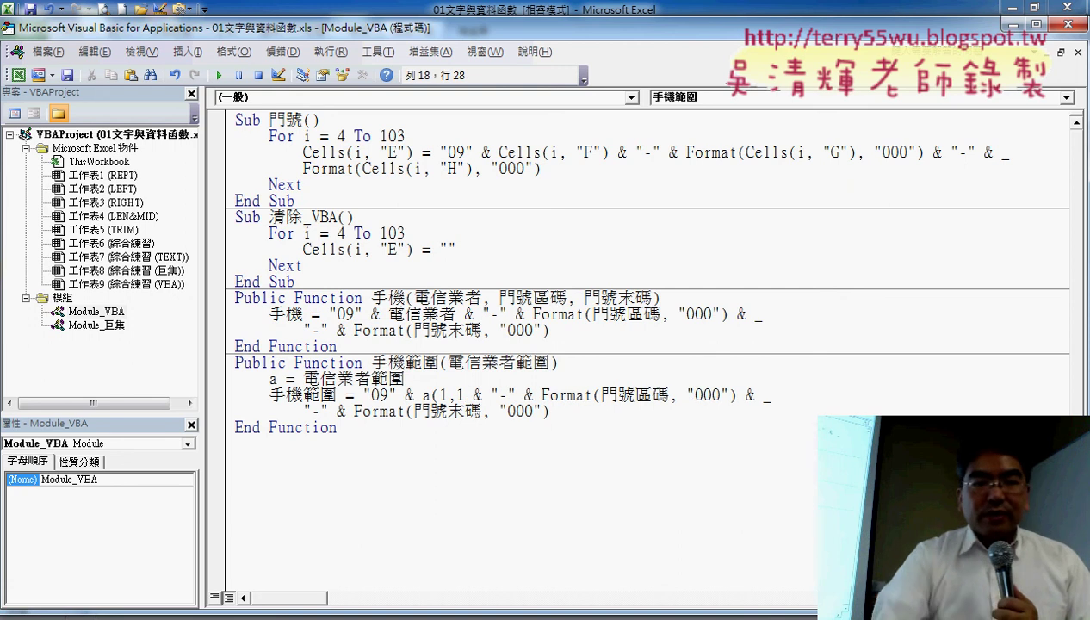
text())
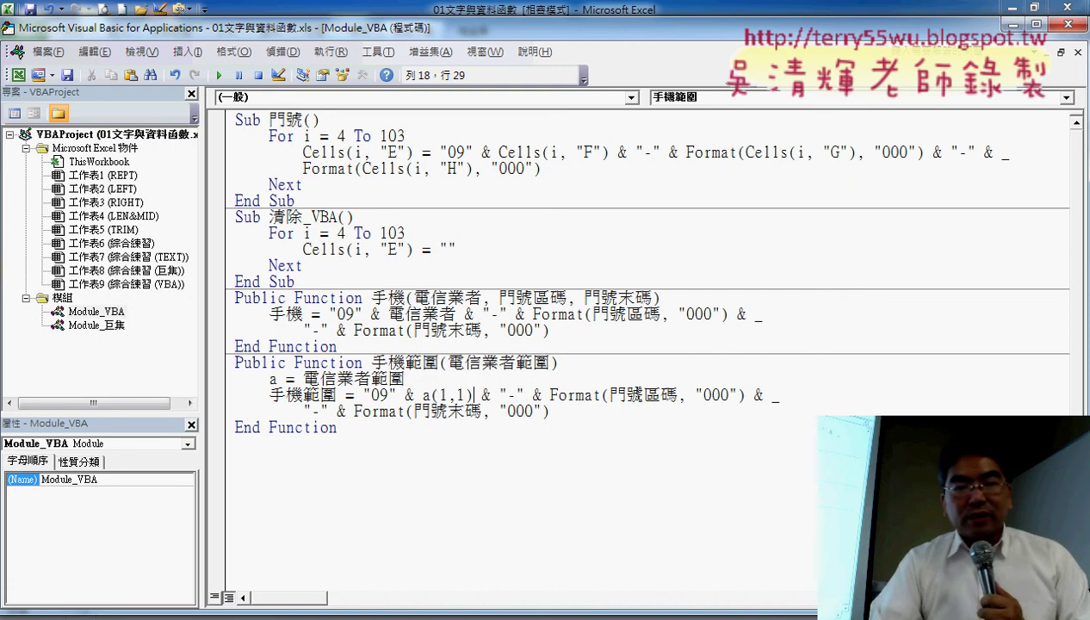
Step: Replace 門號區碼 in the first Format call with a(1,2)
drag(475, 395, 420, 396)
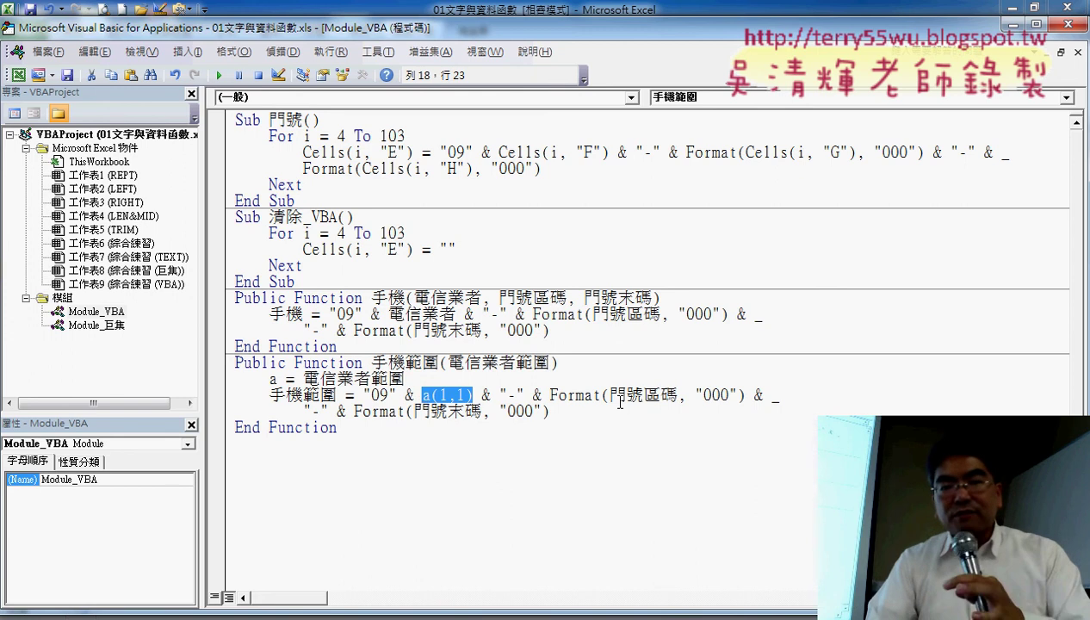
drag(609, 395, 663, 396)
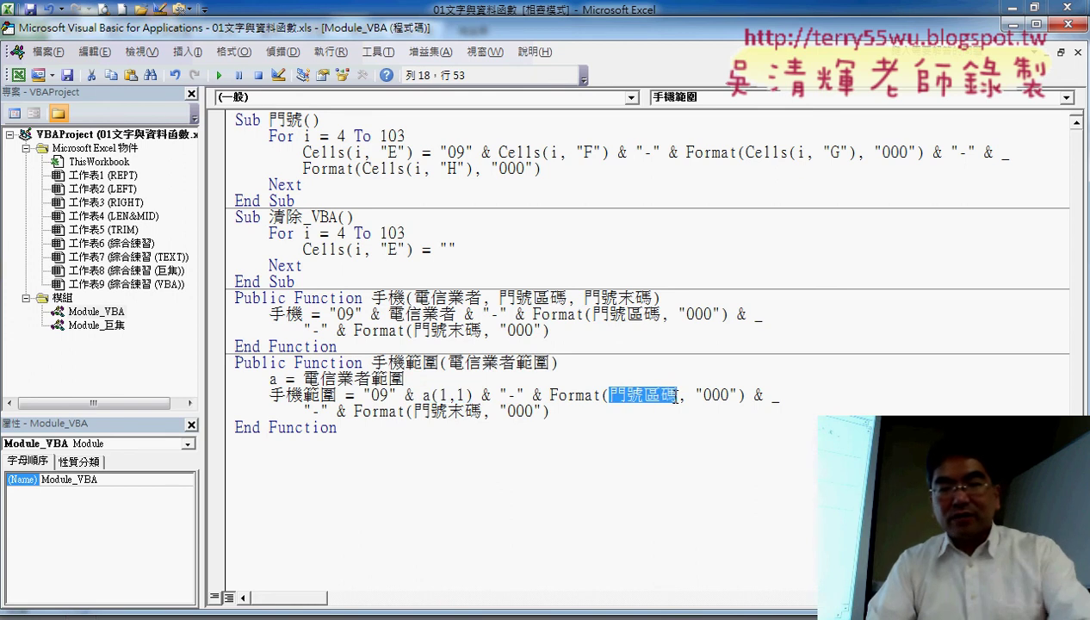
key(ctrl+v)
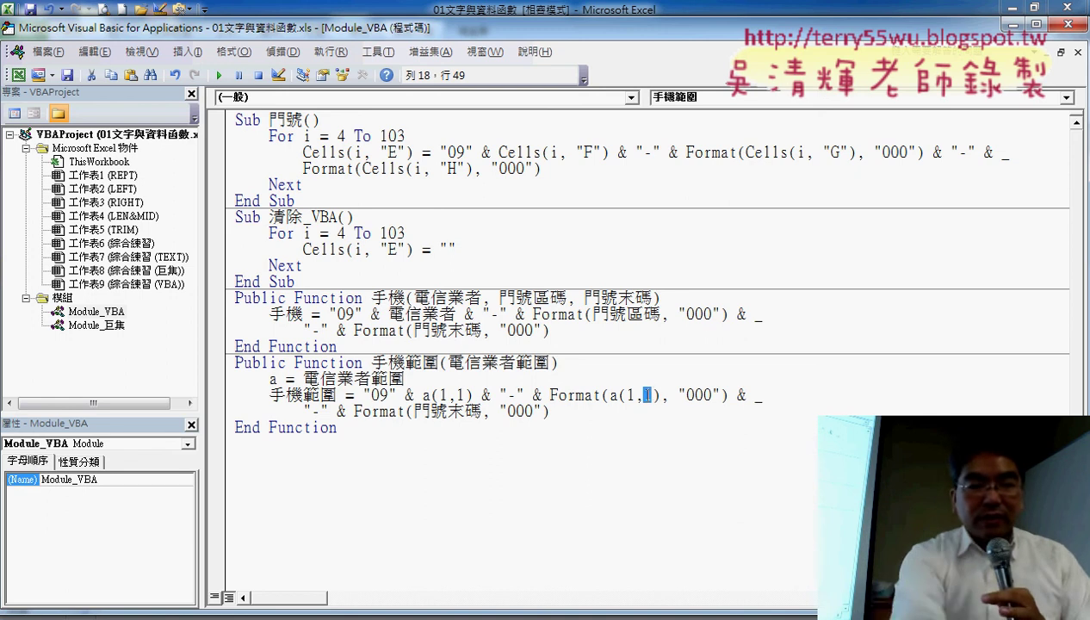
key(Left)
key(shift+Left)
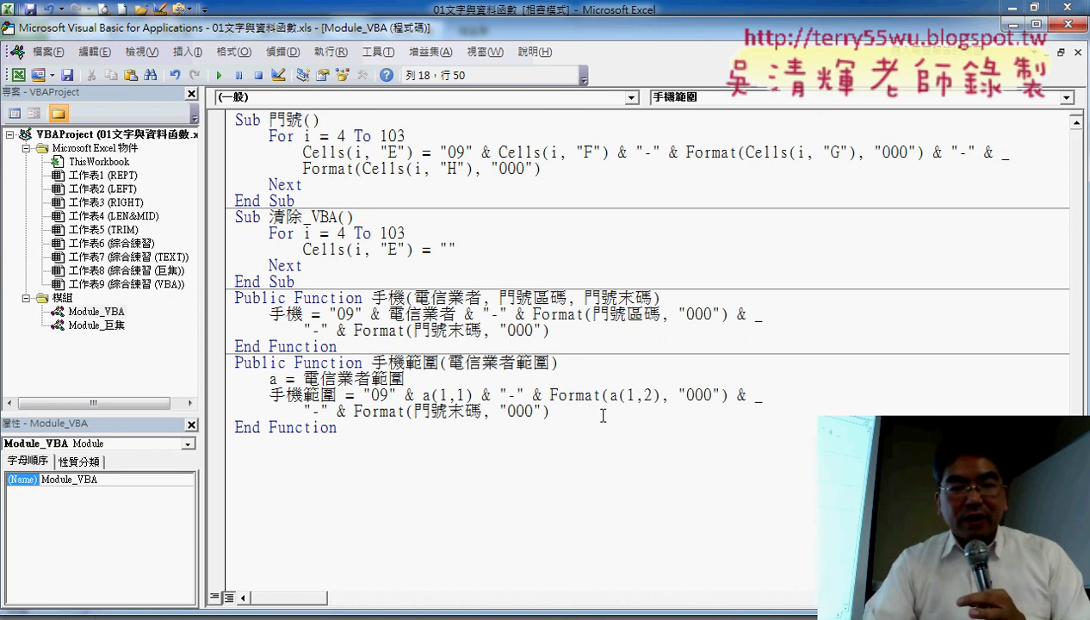
Step: Replace 門號末碼 in the last Format call with a(1,3) and let the line reformat
drag(414, 411, 480, 412)
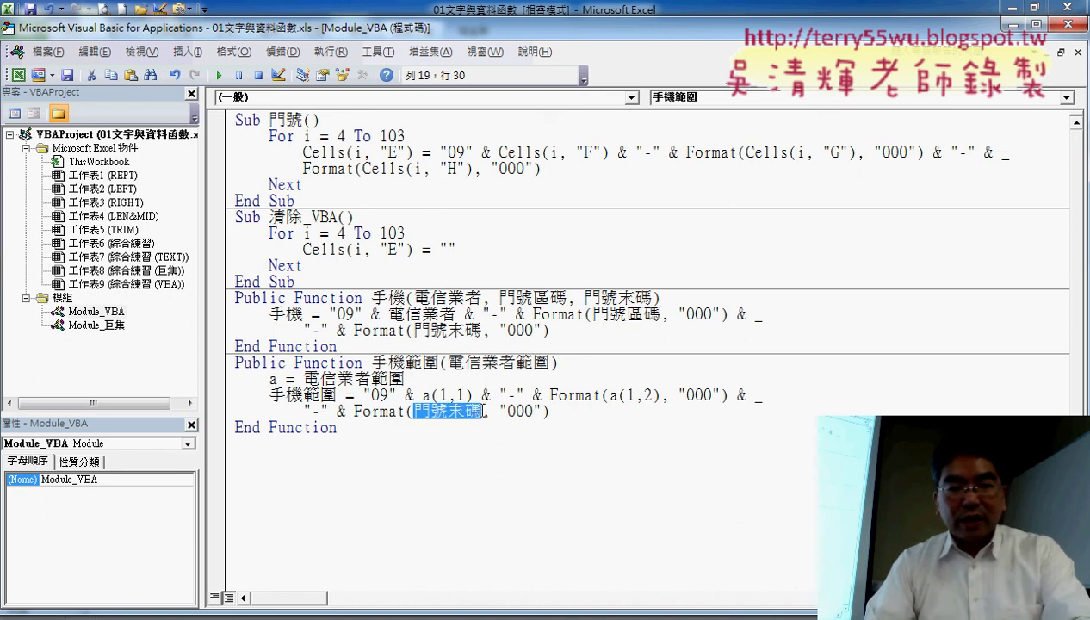
key(ctrl+v)
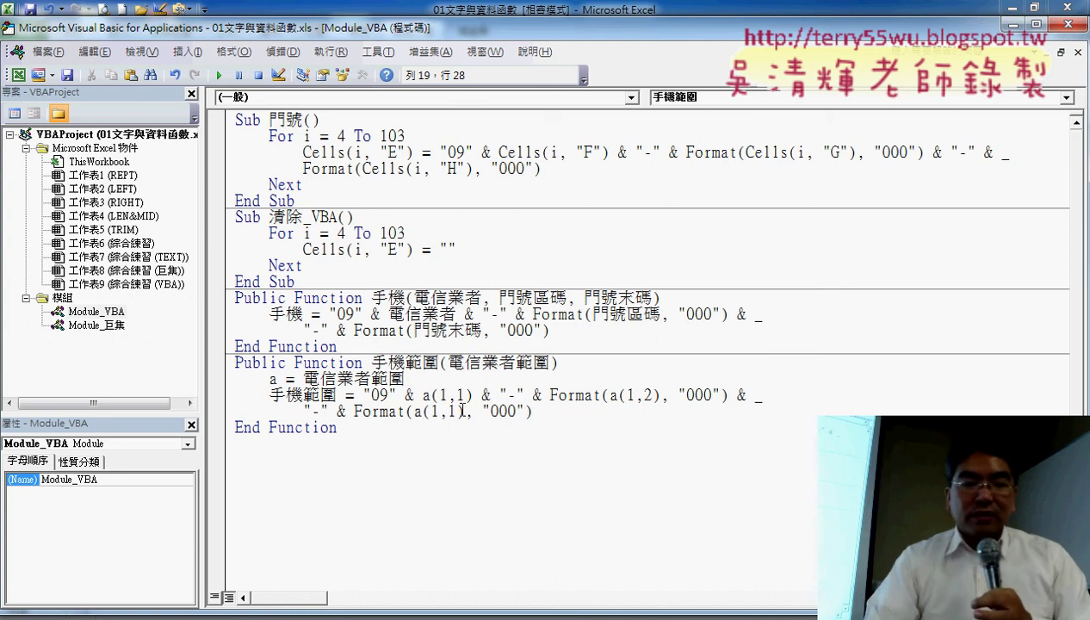
double_click(452, 412)
text(3)
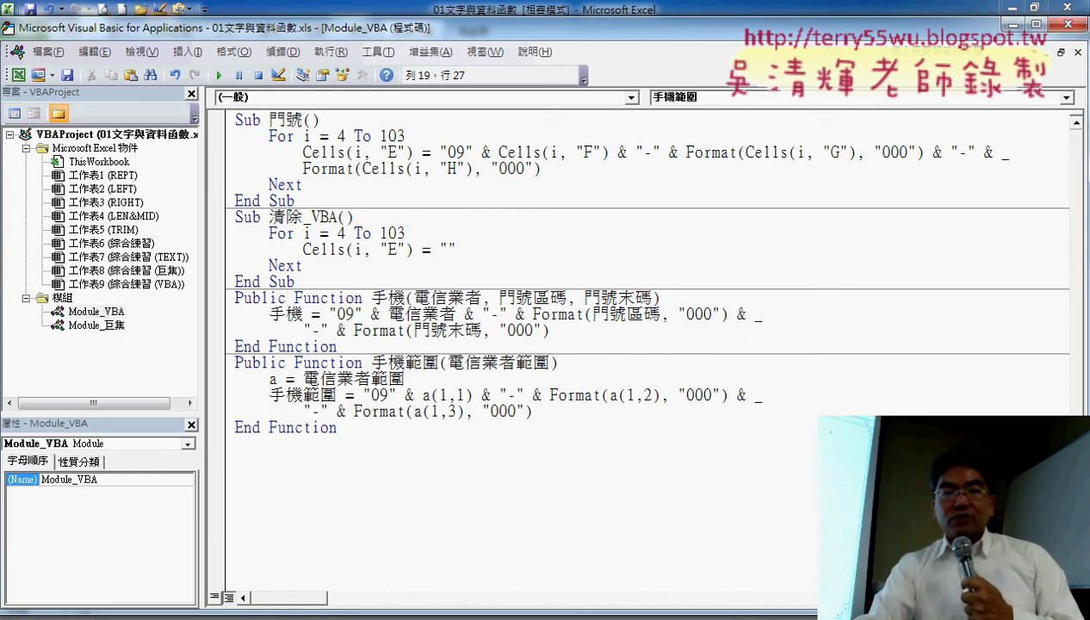
click(445, 498)
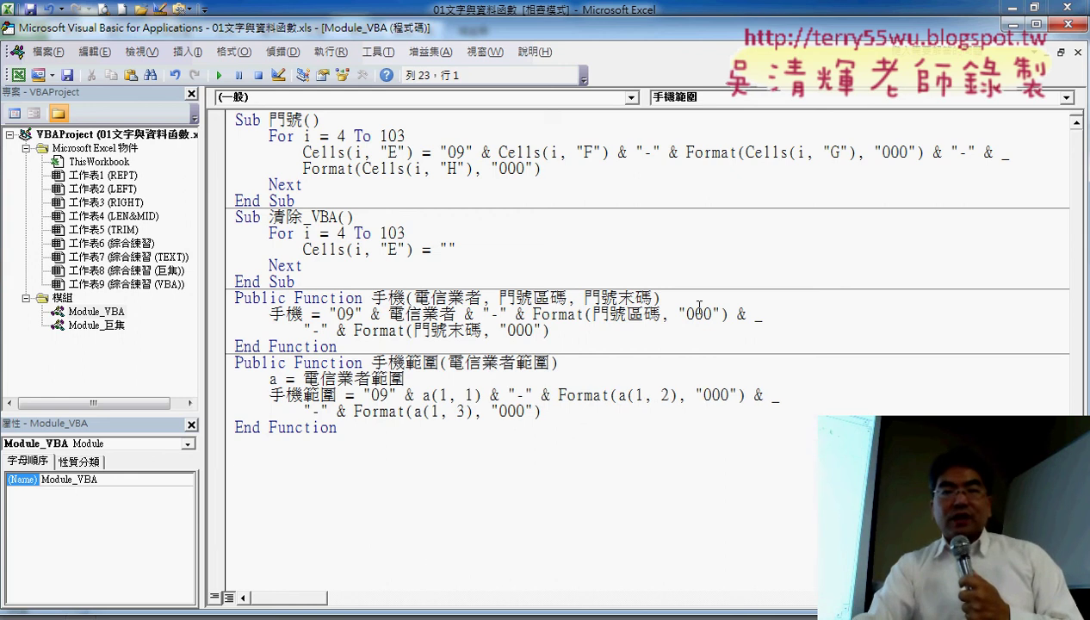
Step: Close the VBA editor and clear the phone numbers from E4 down
click(1067, 24)
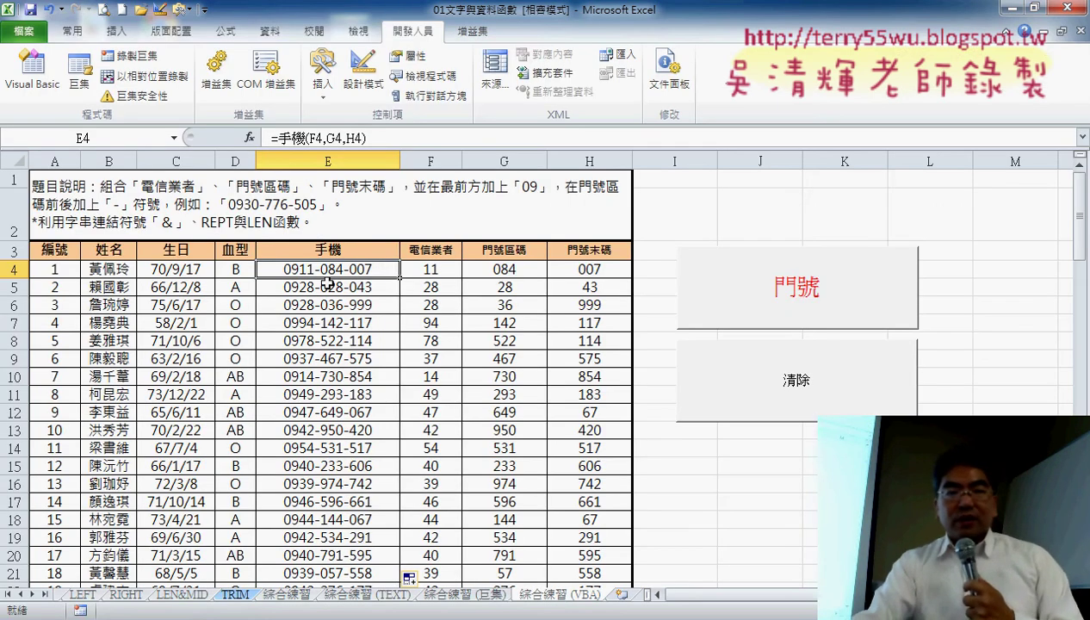
click(784, 396)
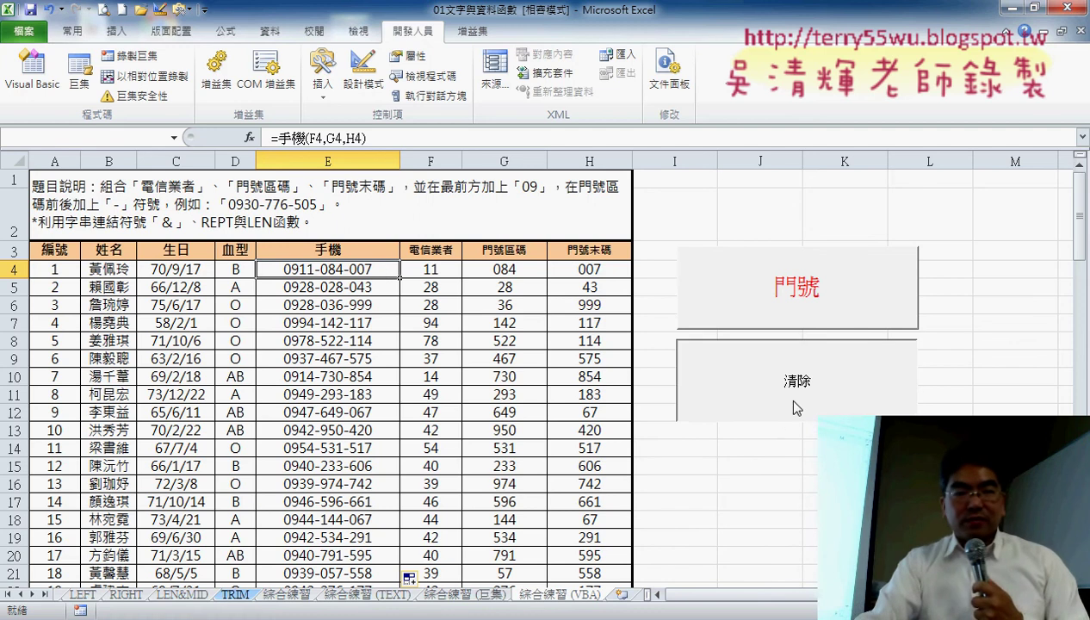
click(554, 357)
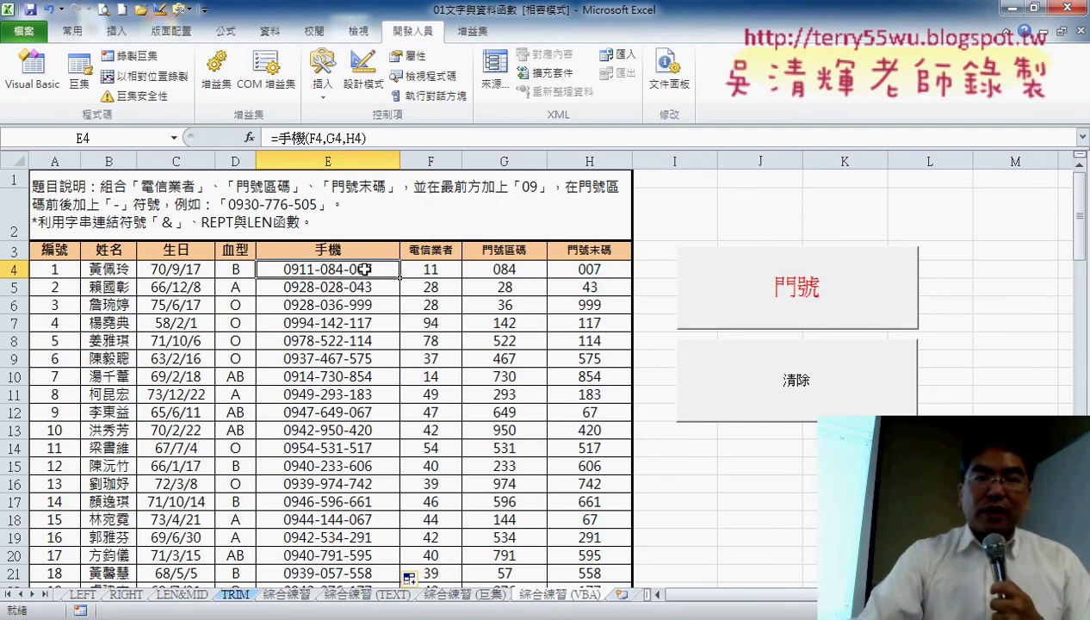
key(ctrl+shift+Down)
key(ctrl+BackSpace)
key(Delete)
Step: Insert =手機範圍(F4:H4) in E4, fill it down the column, then switch to the summary slide
click(365, 270)
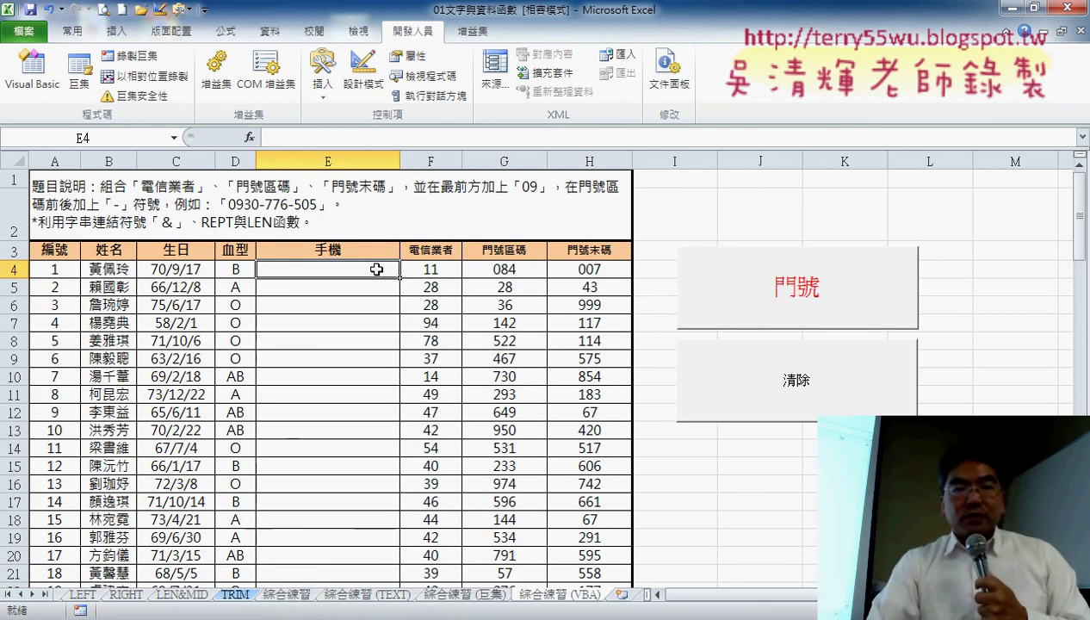
click(249, 136)
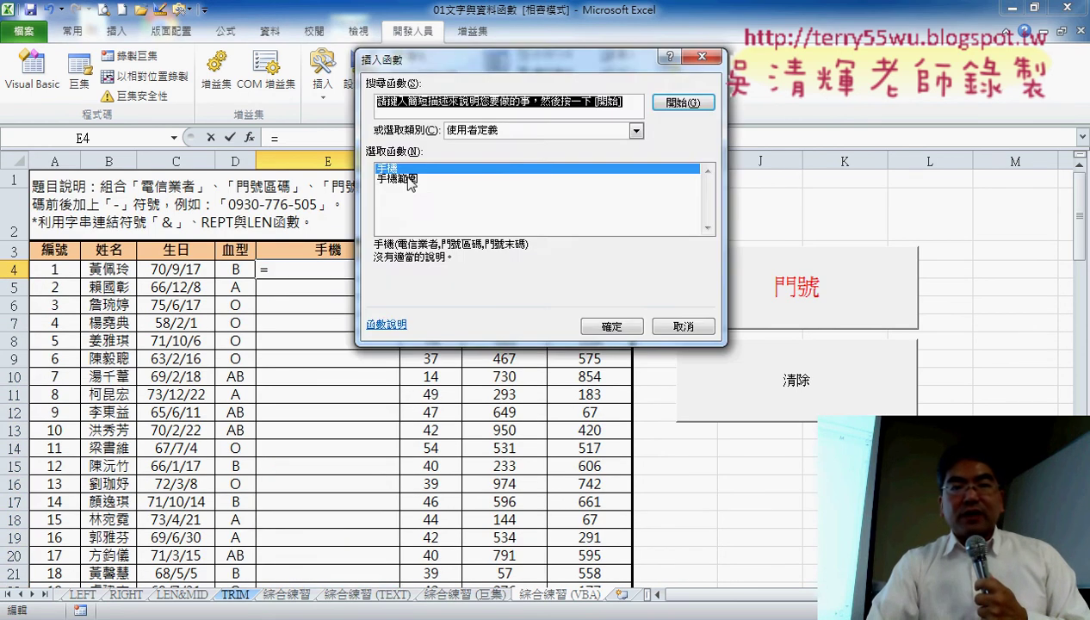
double_click(397, 179)
drag(503, 120, 508, 323)
drag(432, 270, 581, 272)
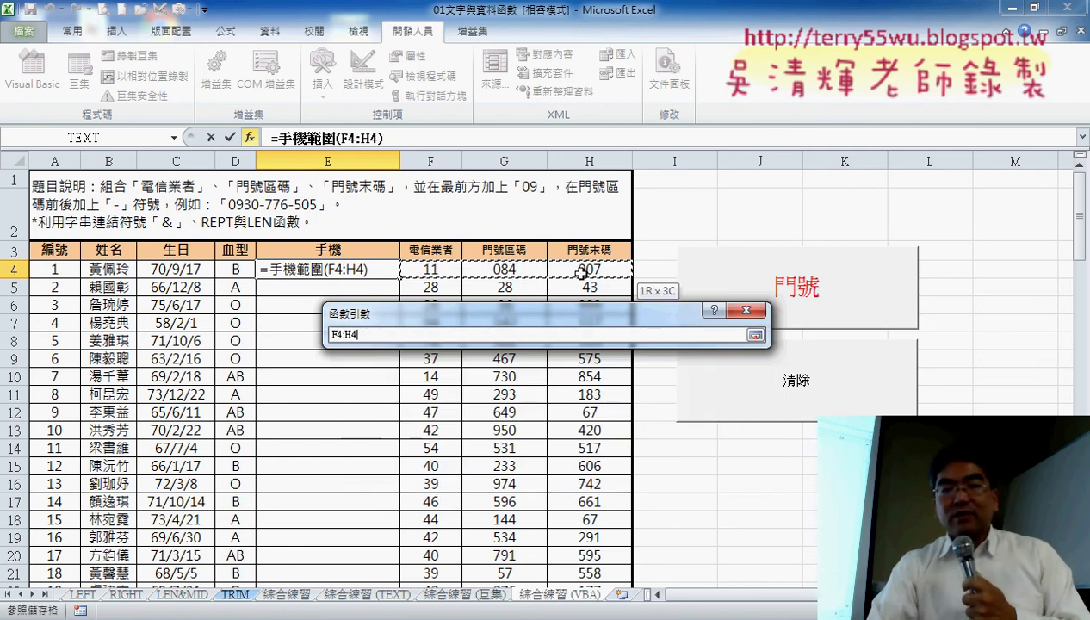
drag(581, 272, 581, 272)
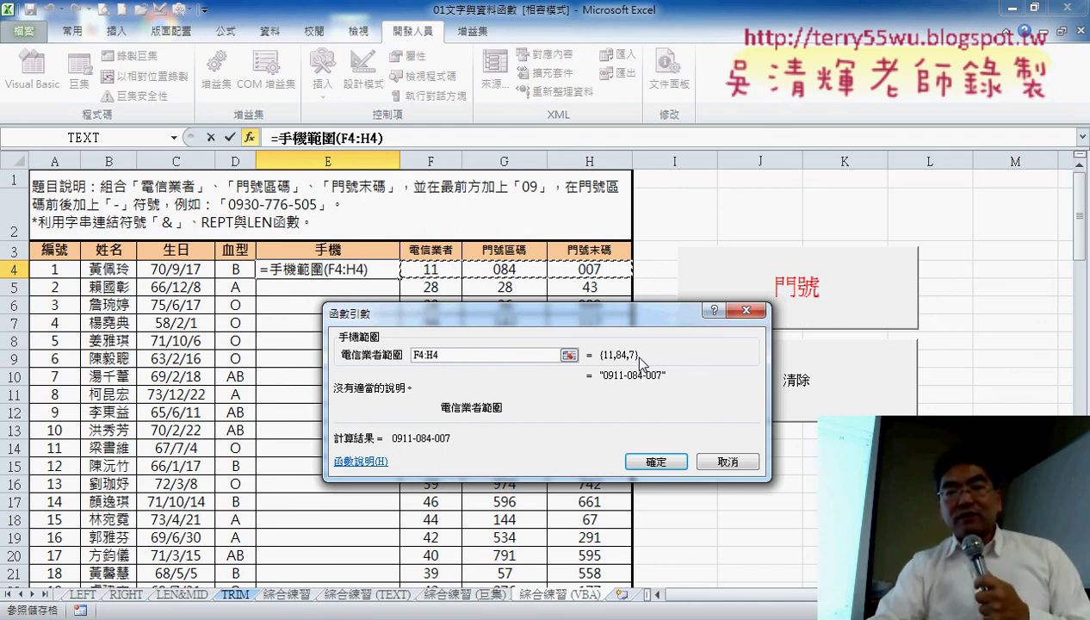
click(668, 462)
double_click(401, 277)
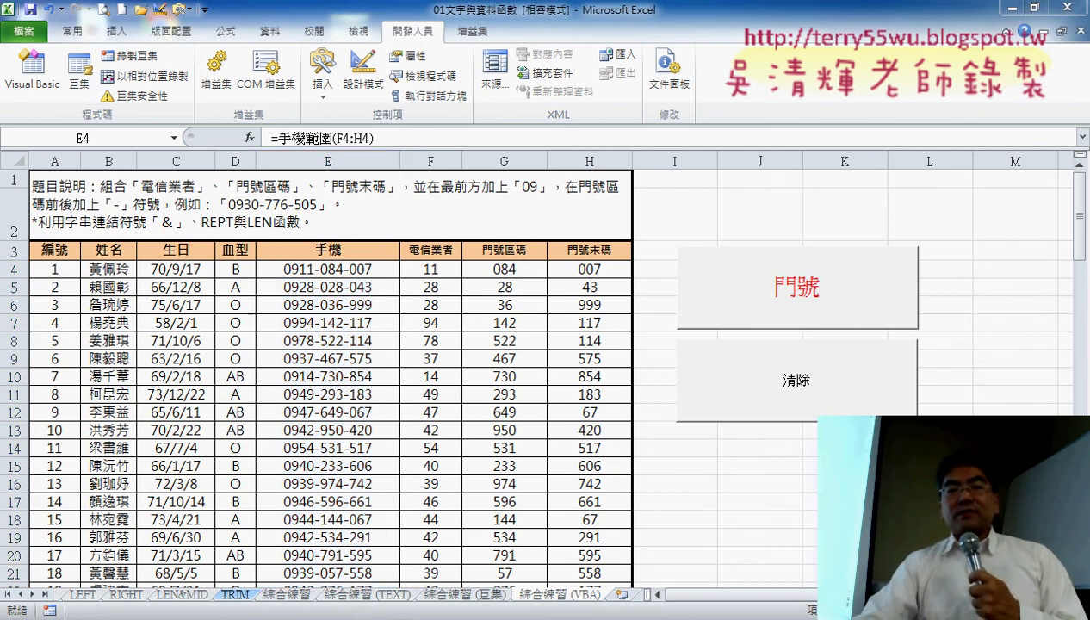
key(alt+Tab)
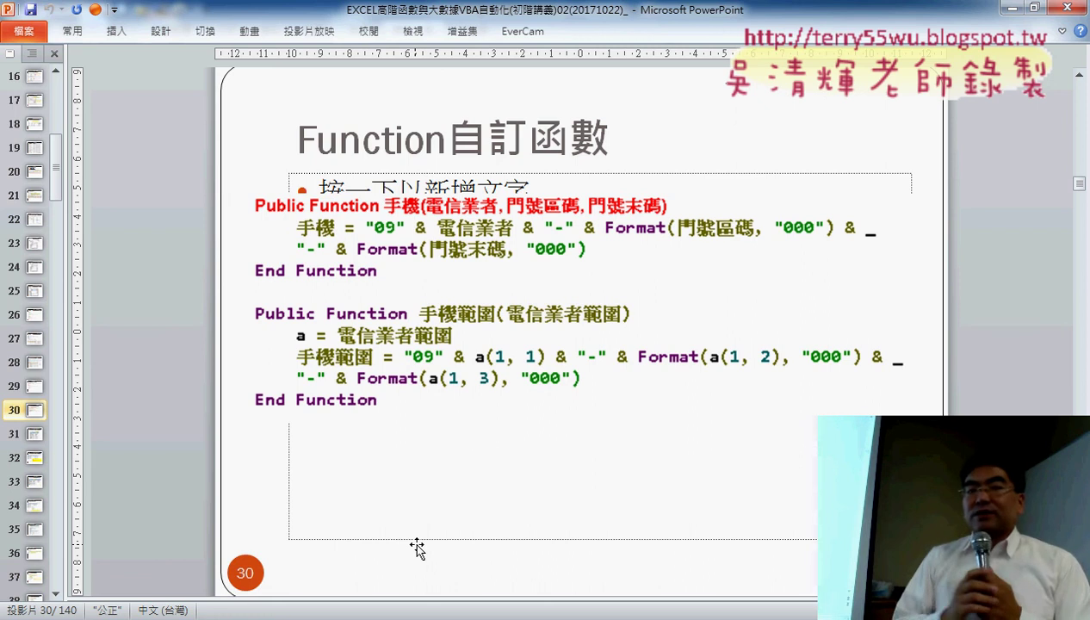